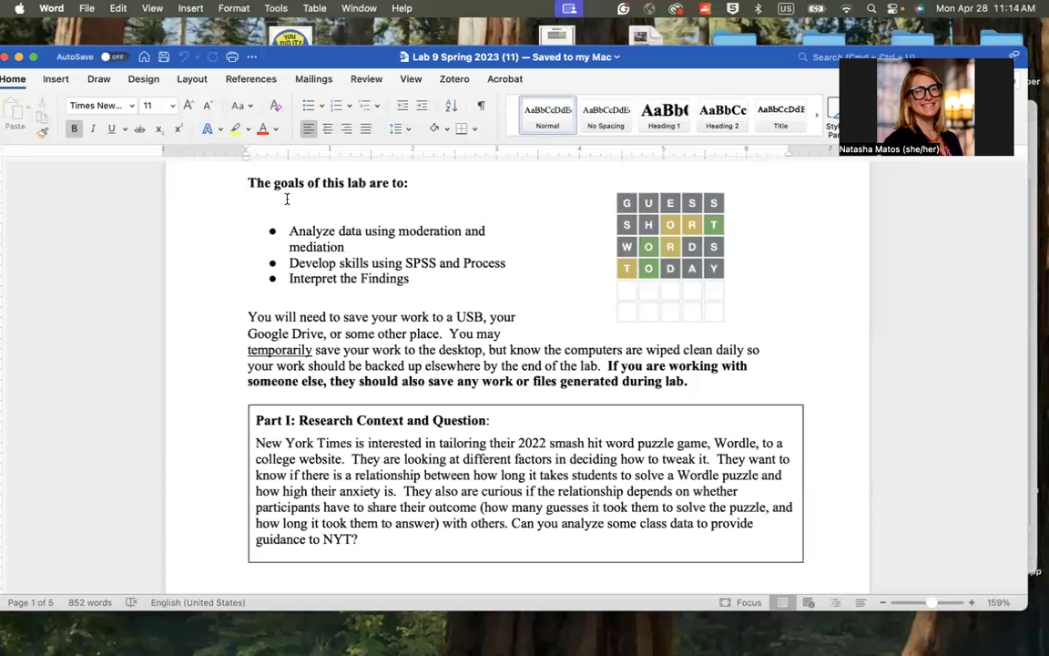
Read the lab's research context and variable descriptions through to the start of the moderation analysis section
scroll(287, 199, down, 5)
scroll(287, 199, down, 4)
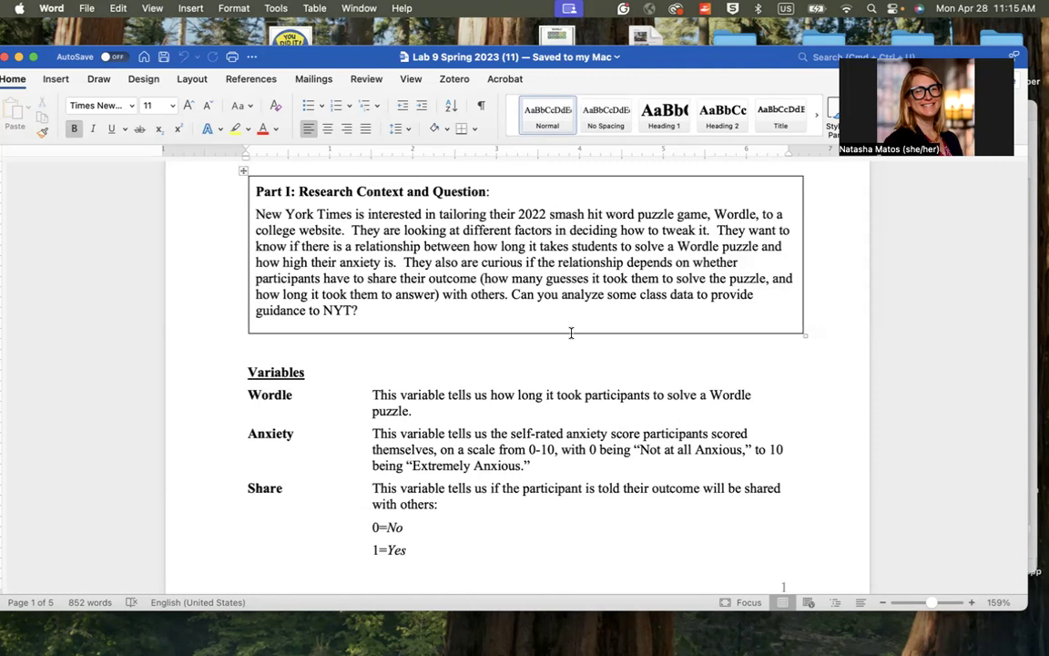
scroll(571, 332, down, 1)
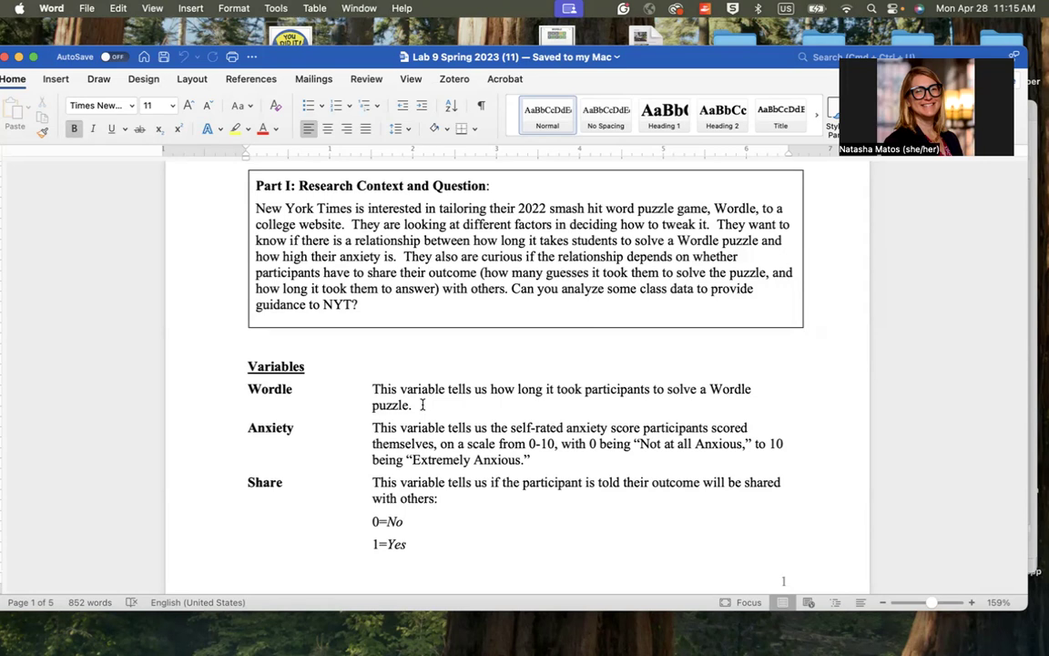
scroll(425, 407, down, 3)
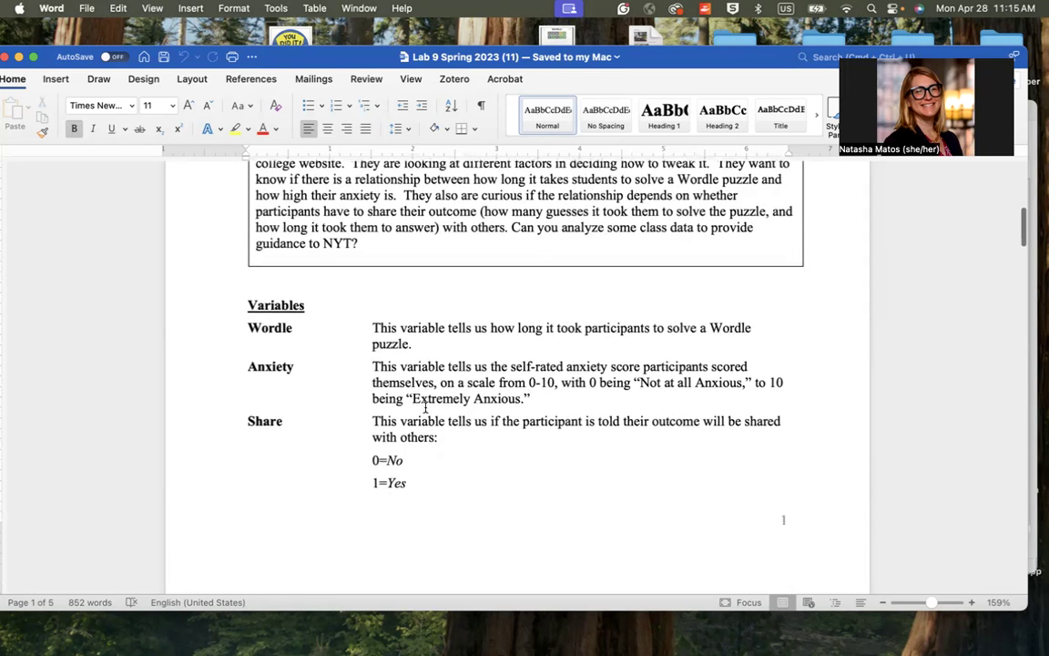
scroll(425, 407, down, 1)
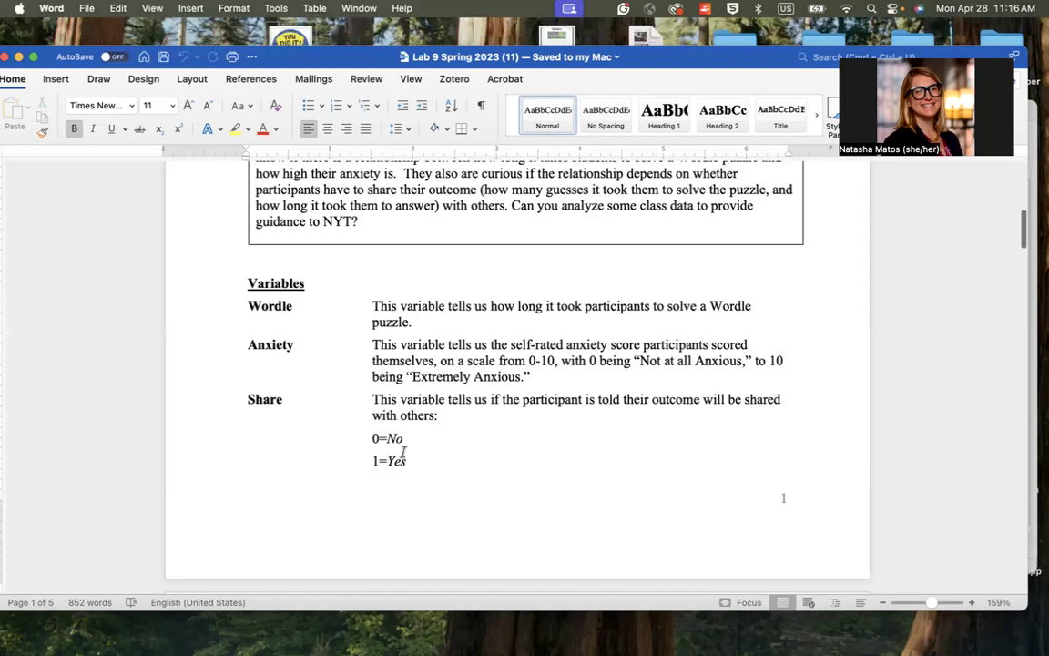
scroll(404, 452, down, 10)
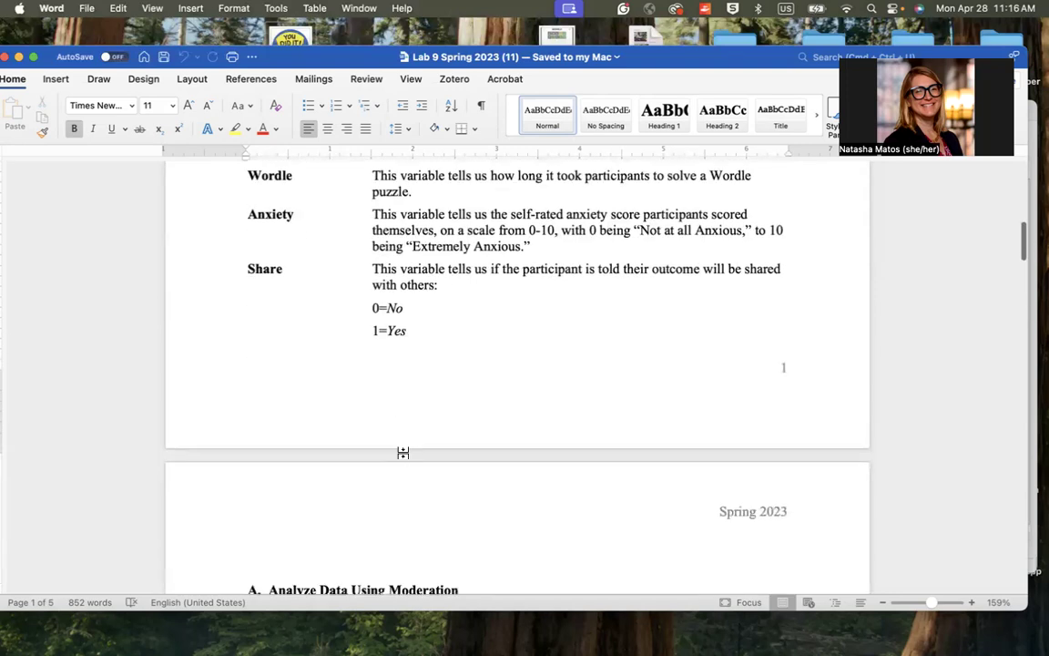
scroll(403, 452, down, 1)
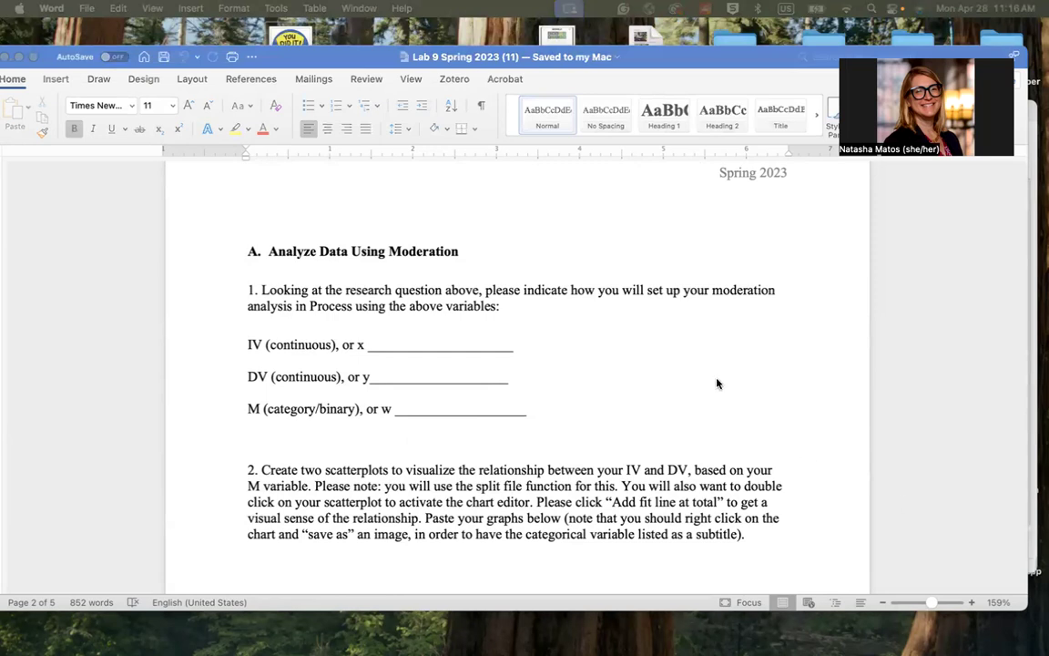
Compare the Wordle, Anxiety and Share descriptions with the IV, DV and M blanks in question 1, and read the question 2 scatterplot instructions
scroll(717, 383, up, 2)
scroll(717, 383, up, 8)
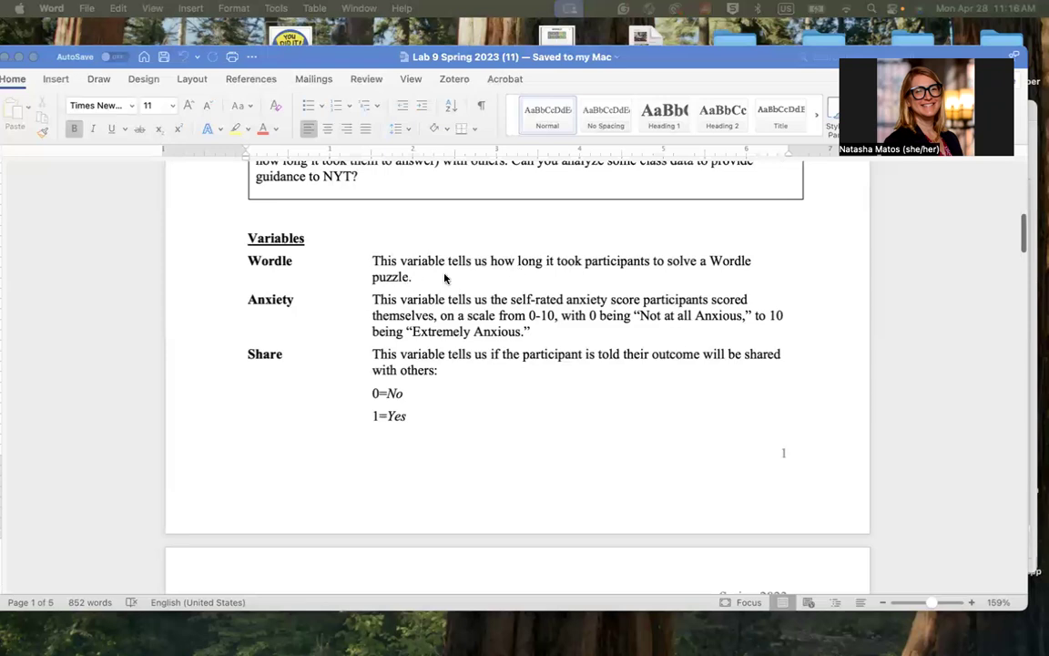
scroll(533, 421, down, 10)
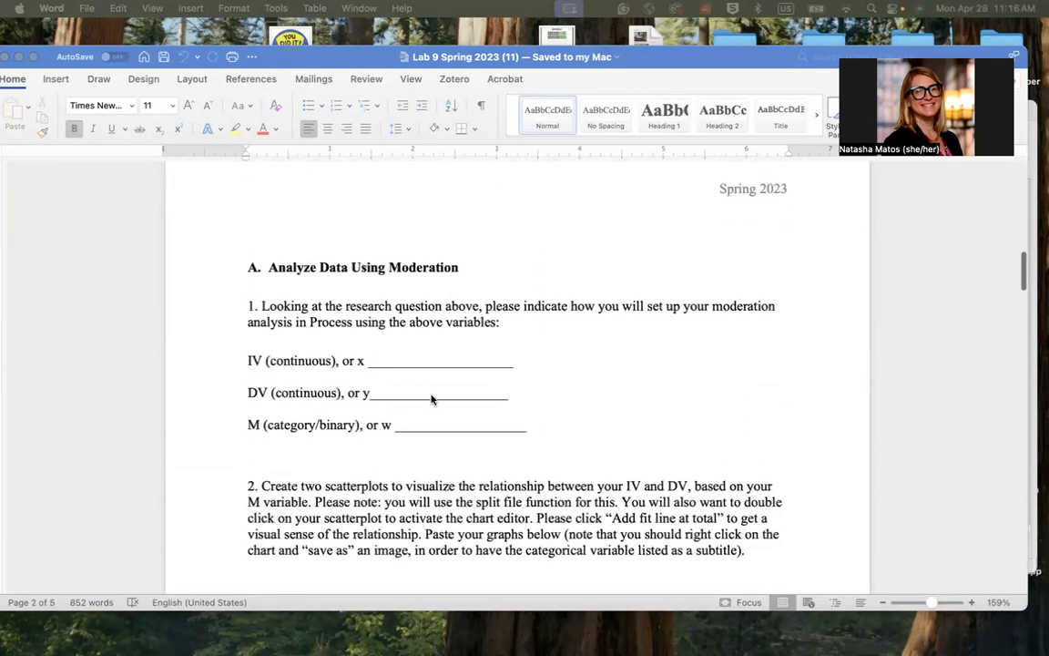
scroll(449, 356, up, 8)
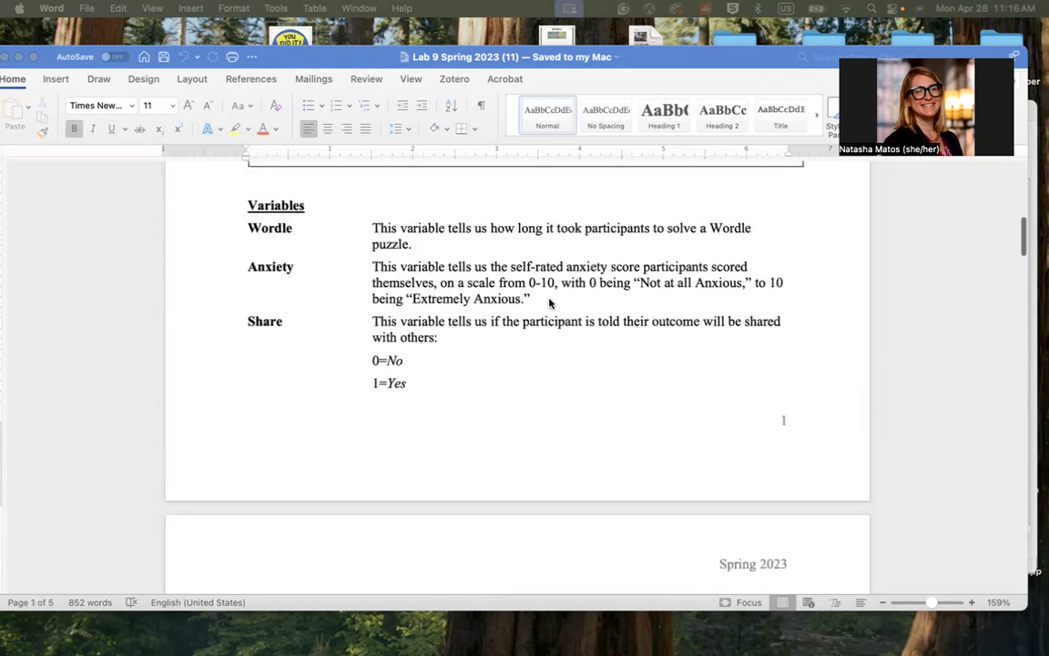
scroll(468, 446, down, 1)
scroll(468, 445, down, 2)
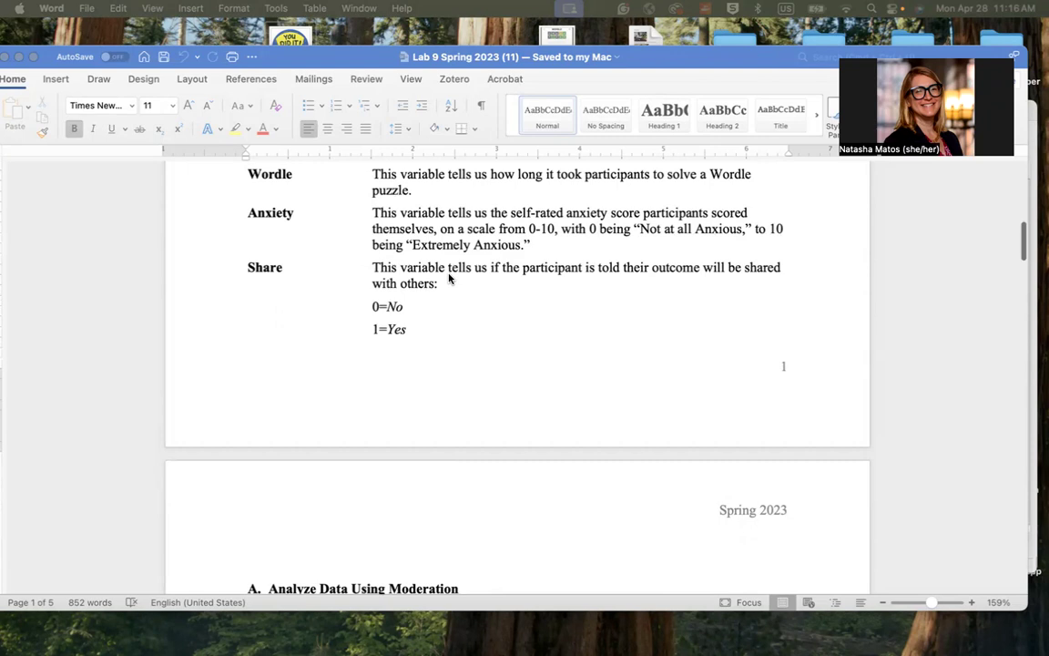
scroll(449, 277, down, 10)
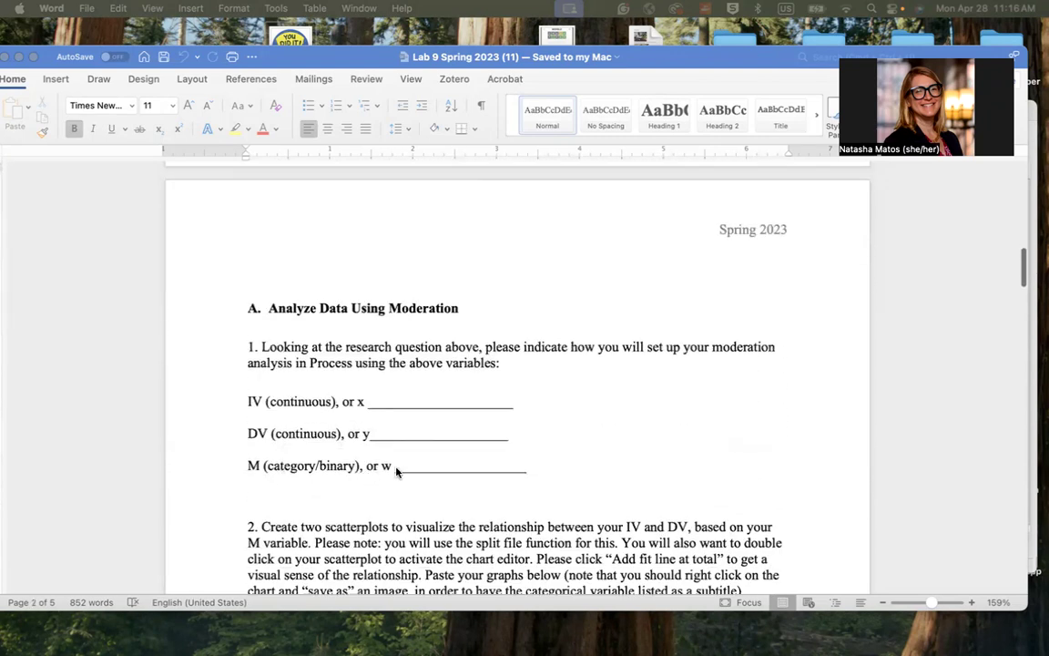
scroll(396, 471, up, 3)
scroll(396, 471, up, 4)
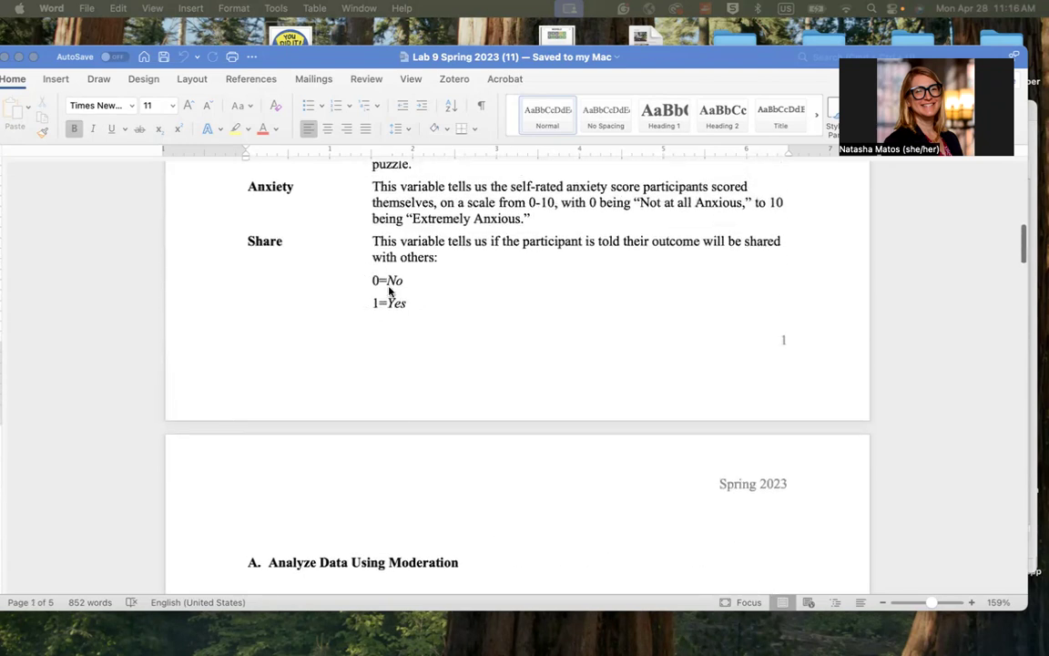
scroll(413, 307, down, 4)
scroll(412, 311, down, 4)
scroll(413, 310, down, 4)
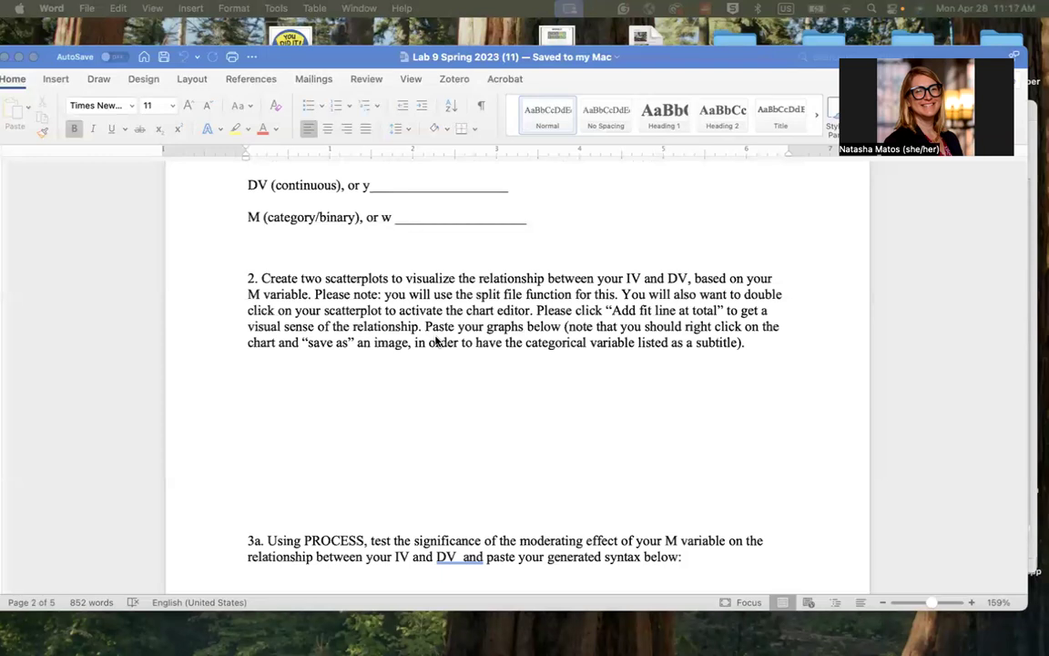
scroll(483, 310, up, 2)
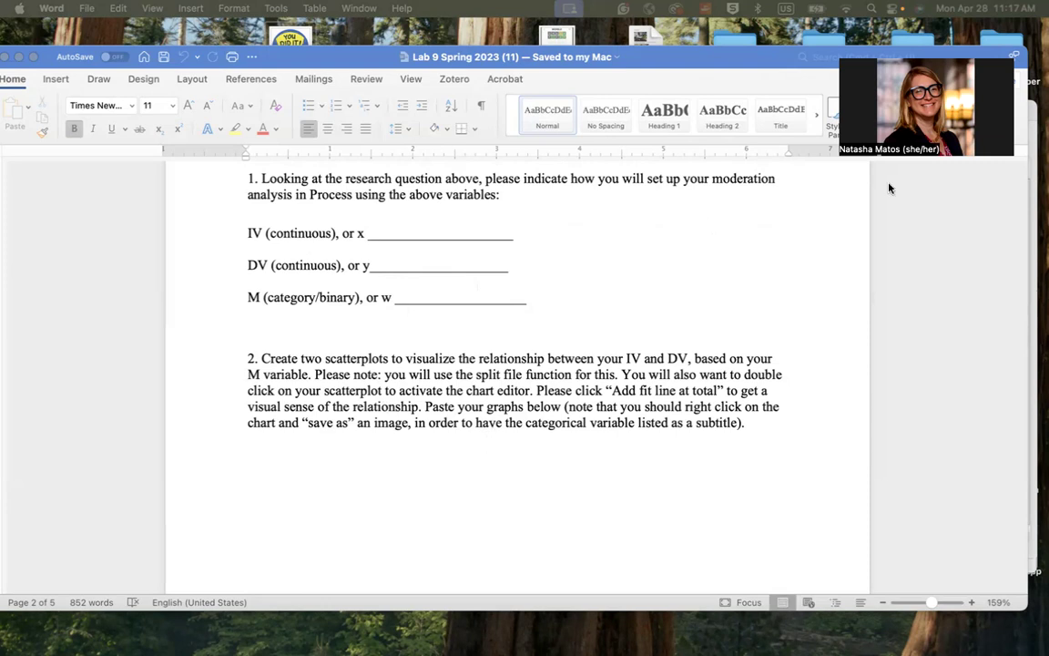
Switch to the MedModPractice.sav data in SPSS Statistics and move the lab document window down out of the way
click(1034, 275)
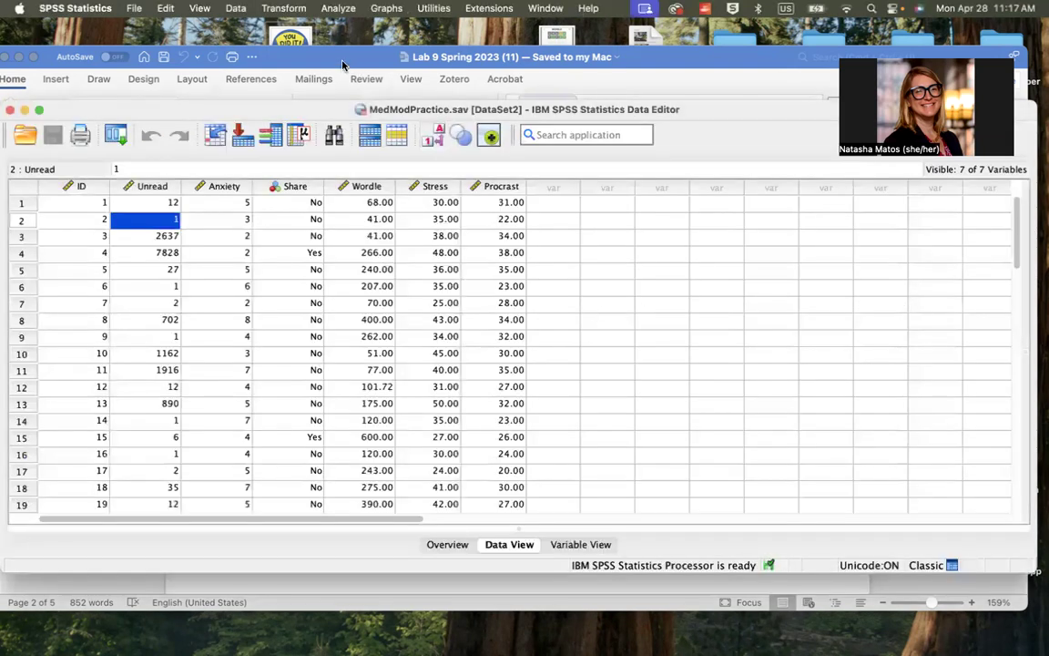
drag(307, 53, 387, 242)
click(297, 109)
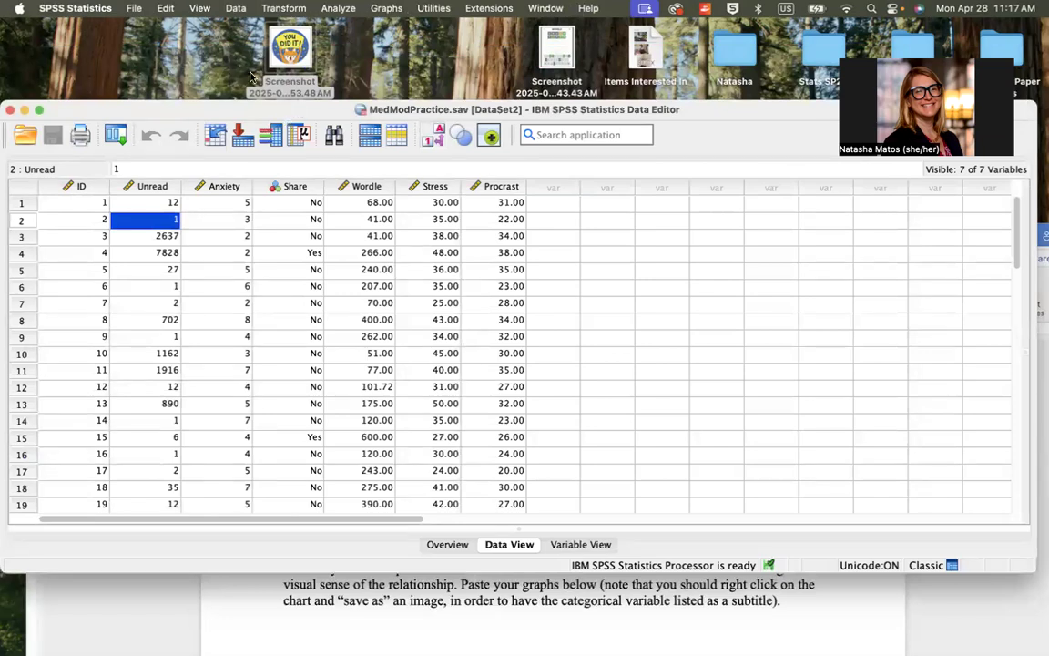
Split the file with output organized by groups based on Share, sorting the file by the grouping variable
click(208, 7)
mouse_move(226, 8)
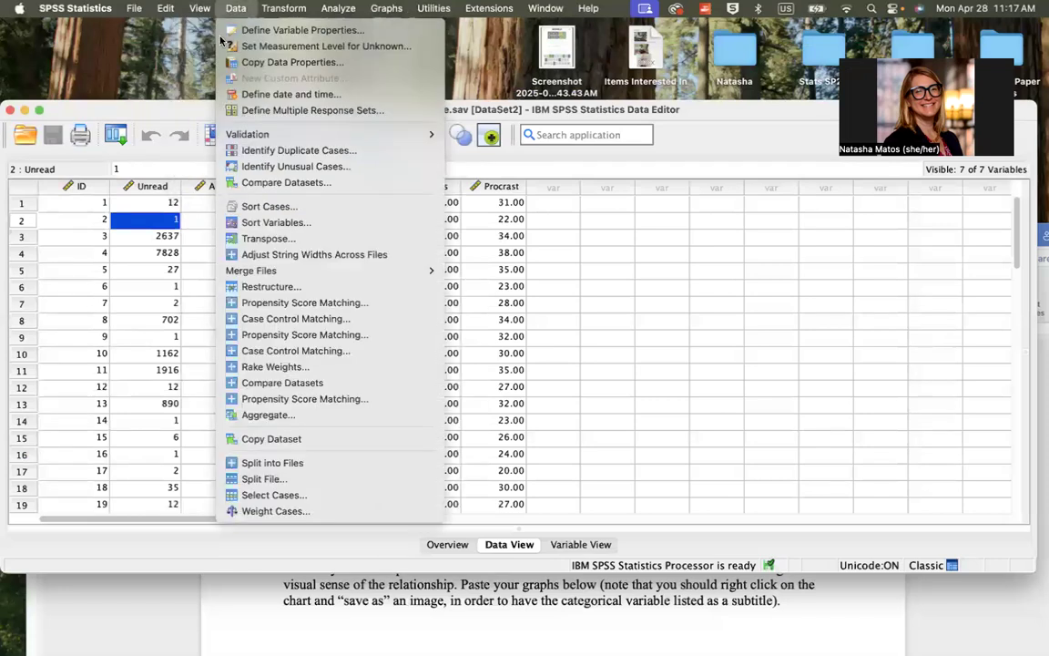
click(259, 479)
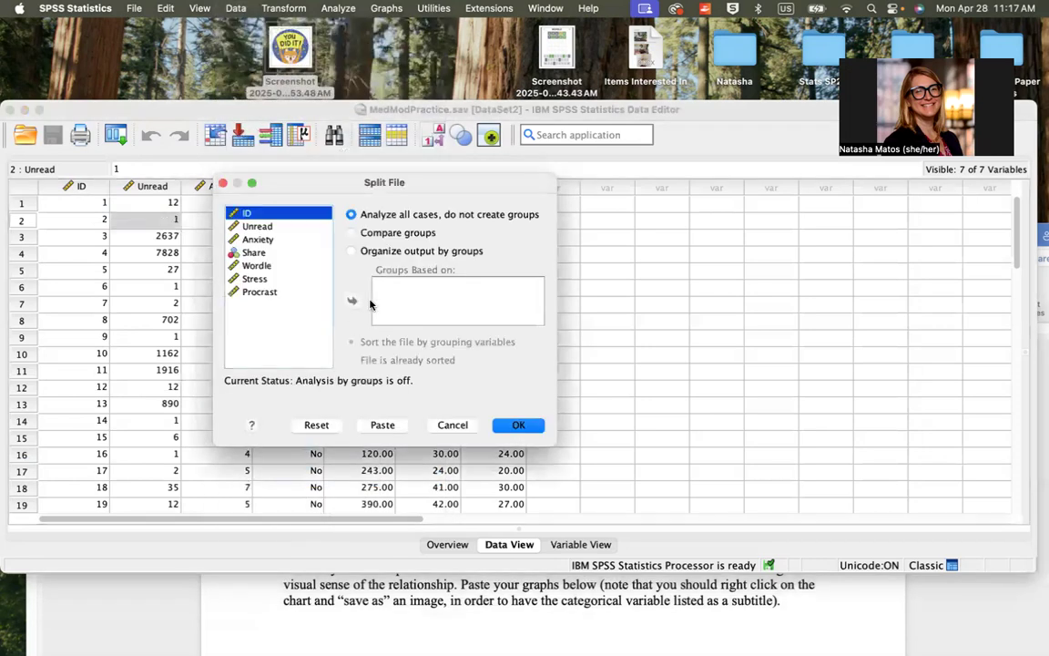
click(352, 250)
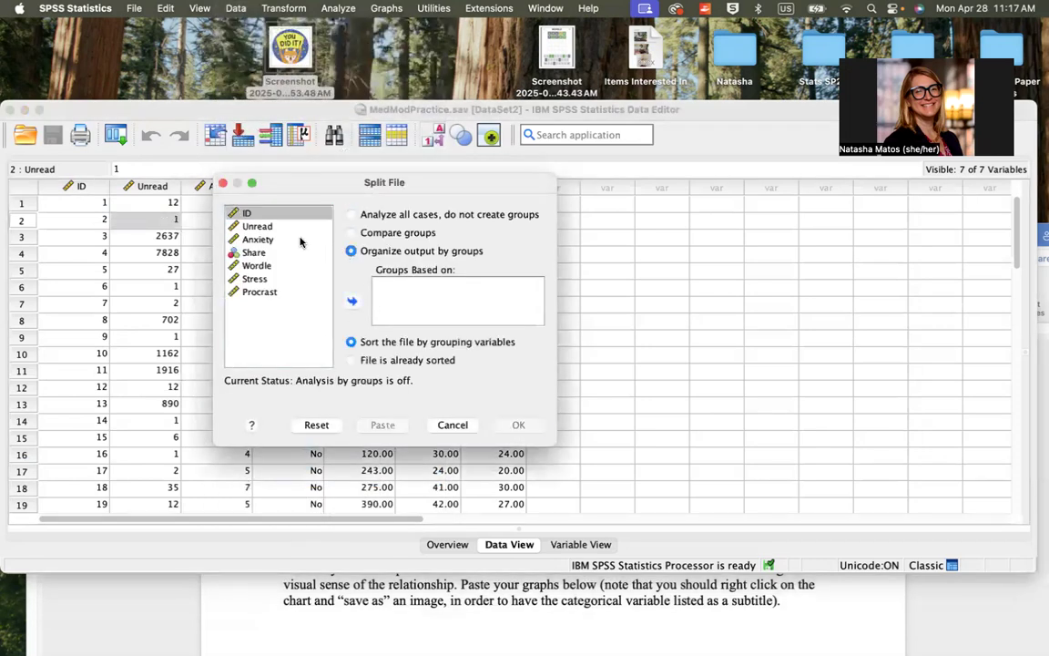
click(274, 253)
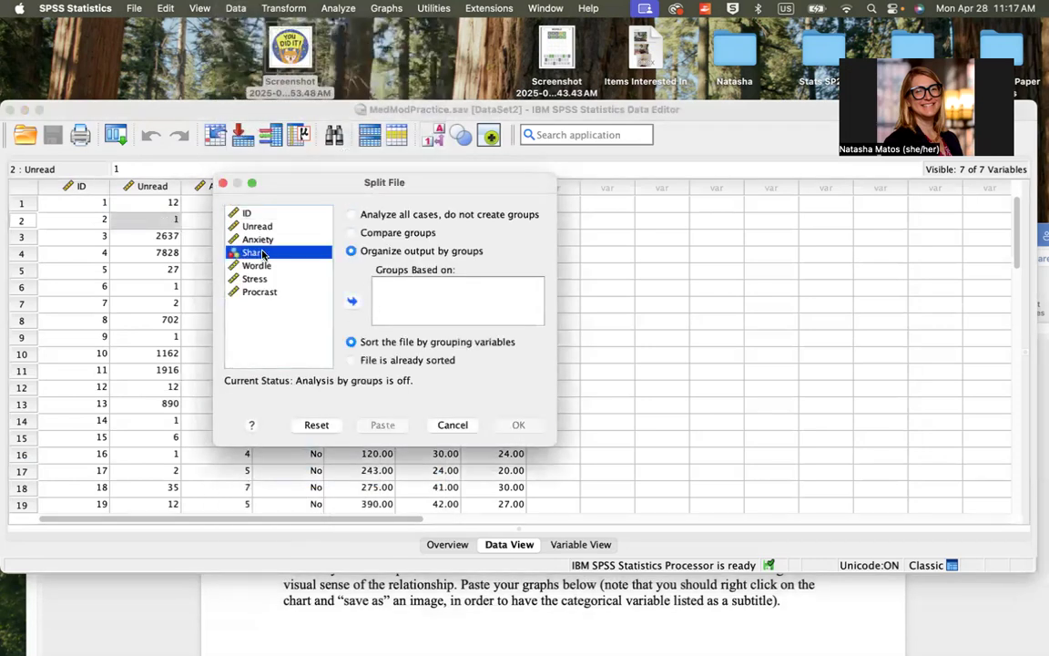
click(352, 302)
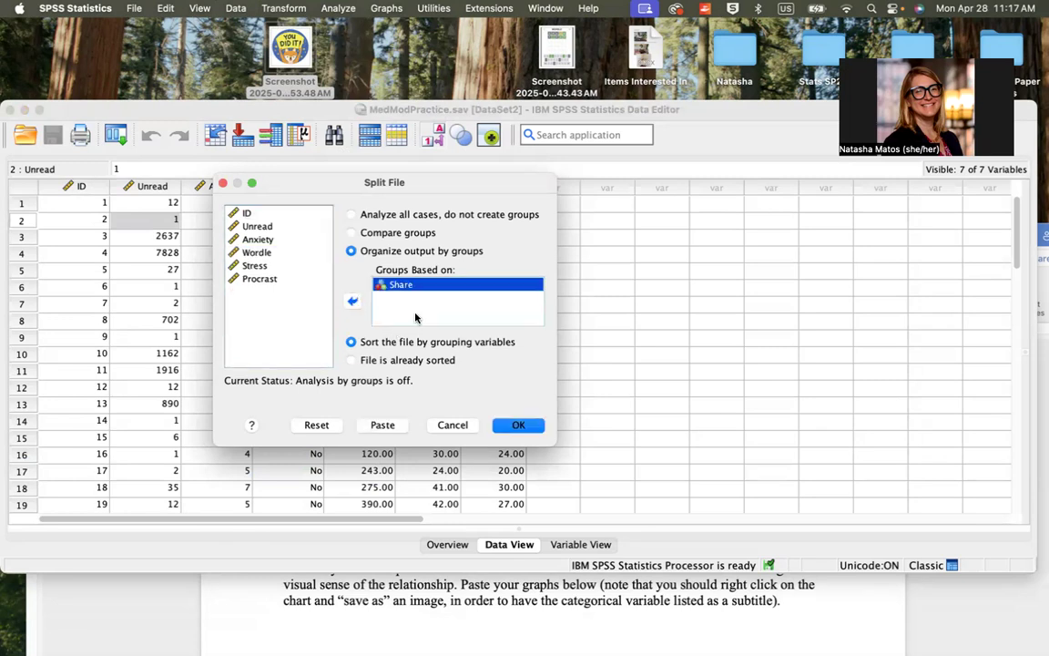
click(532, 424)
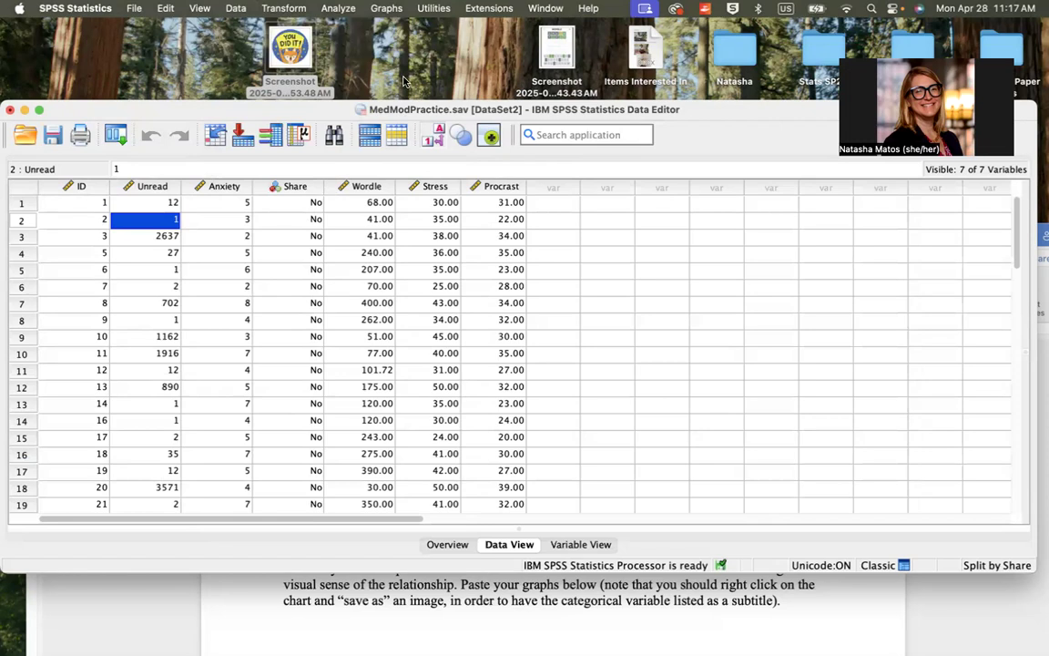
Create a simple scatterplot with Anxiety on the Y axis and Wordle on the X axis
click(386, 7)
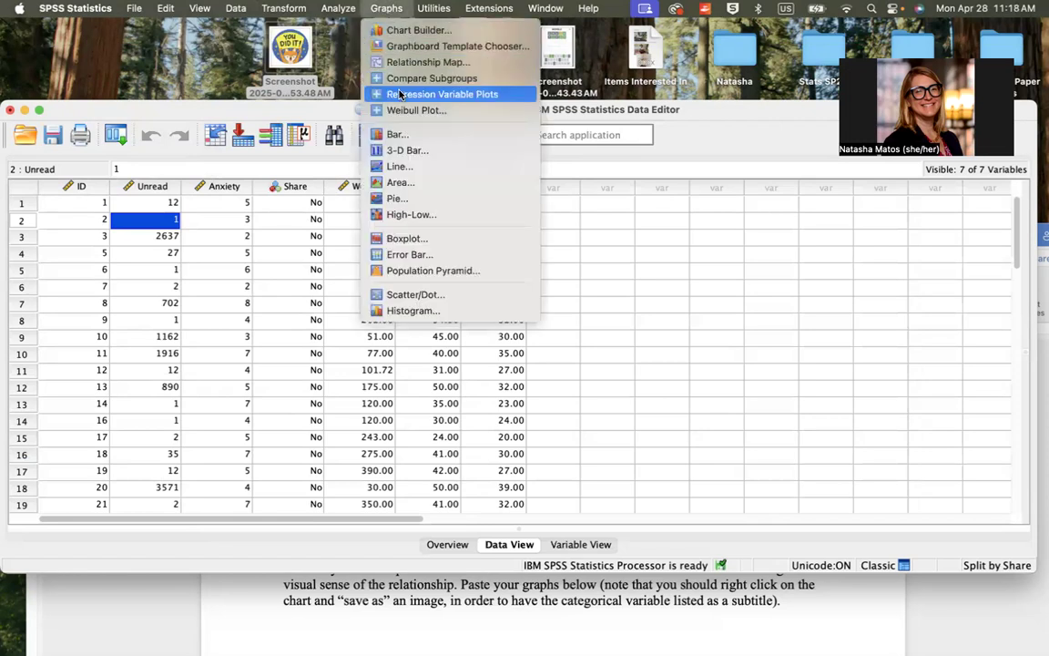
click(411, 294)
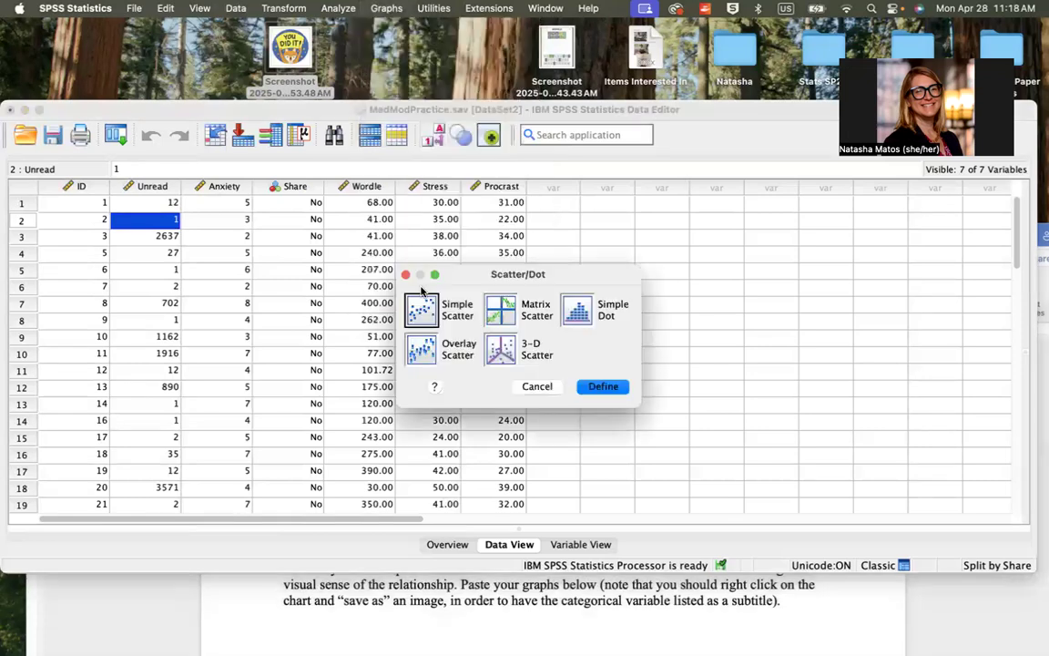
click(608, 389)
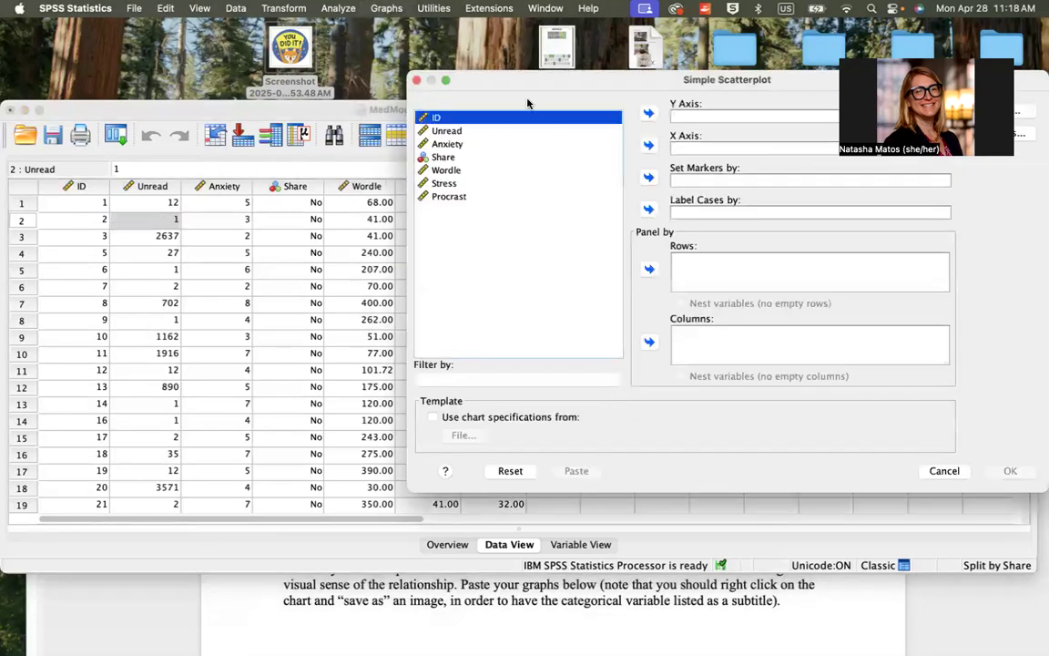
drag(520, 81, 497, 130)
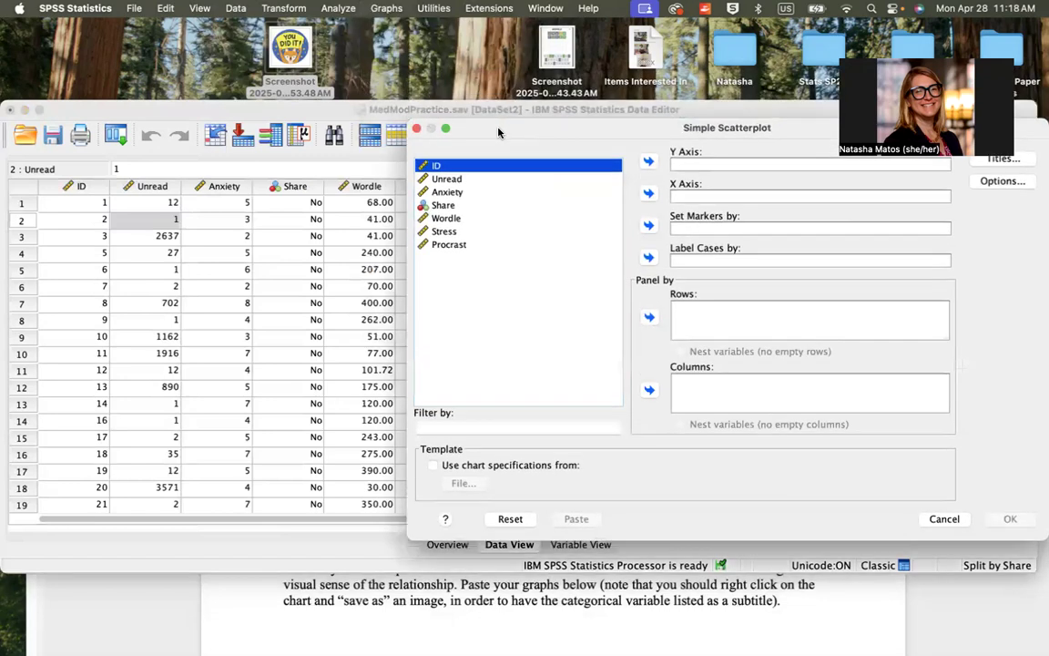
drag(450, 192, 688, 160)
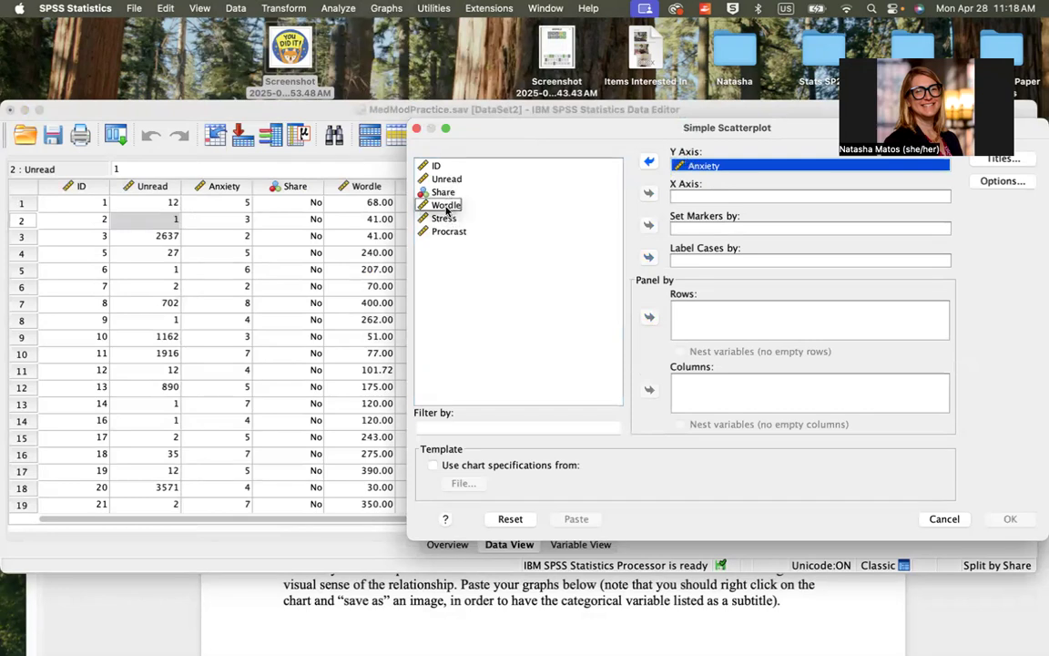
click(489, 205)
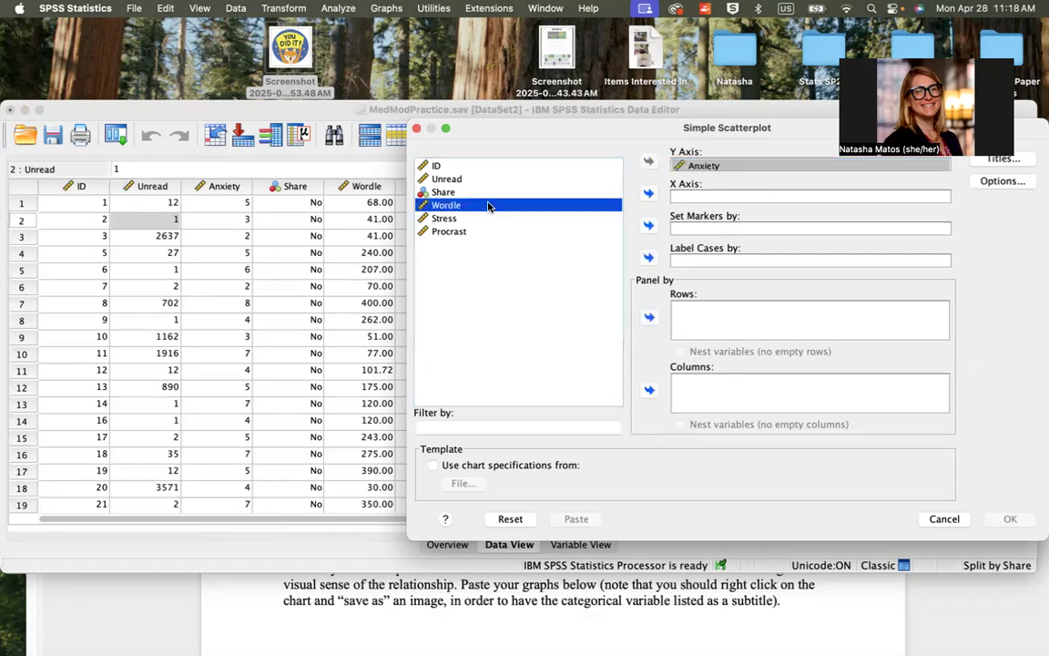
click(648, 192)
drag(636, 138, 504, 161)
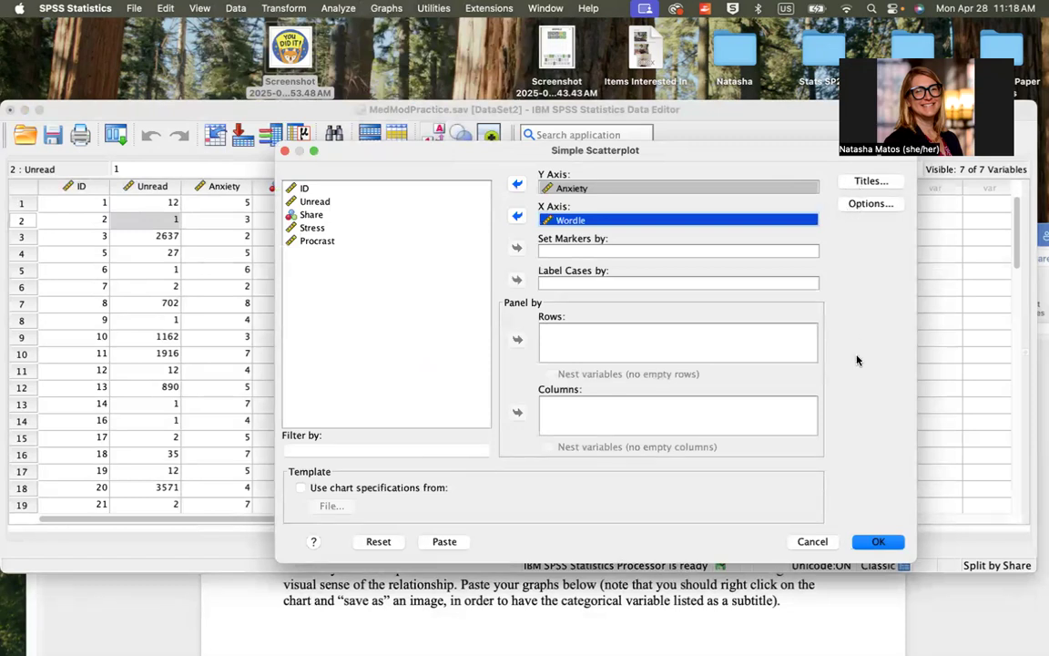
click(874, 542)
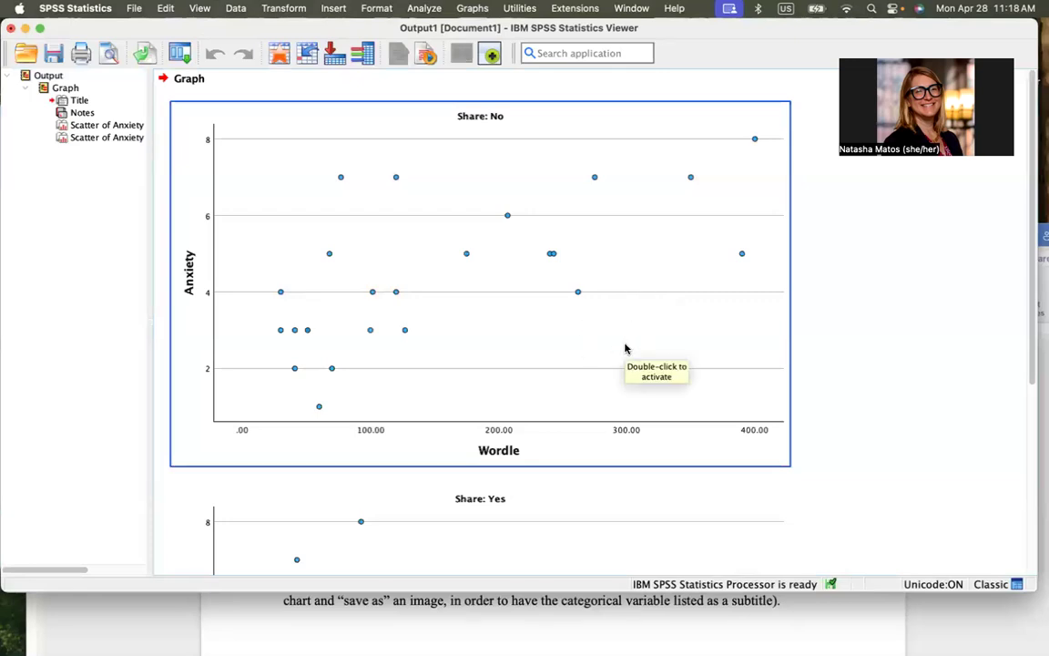
Examine the Anxiety by Wordle scatterplots for the Share: No and Share: Yes groups in the output
scroll(624, 348, down, 6)
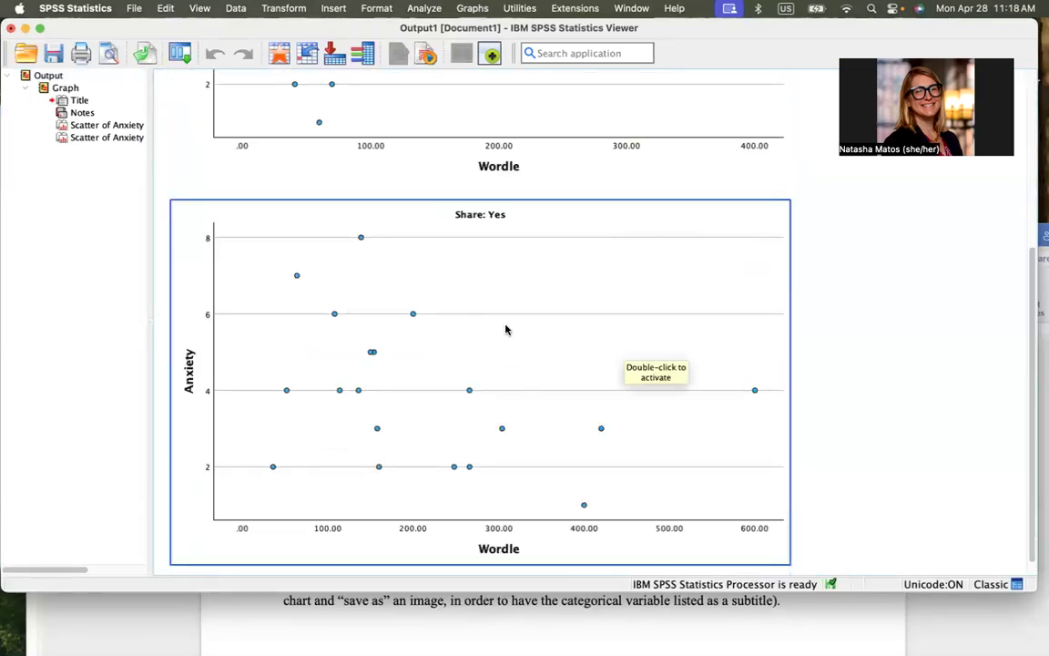
scroll(495, 412, up, 6)
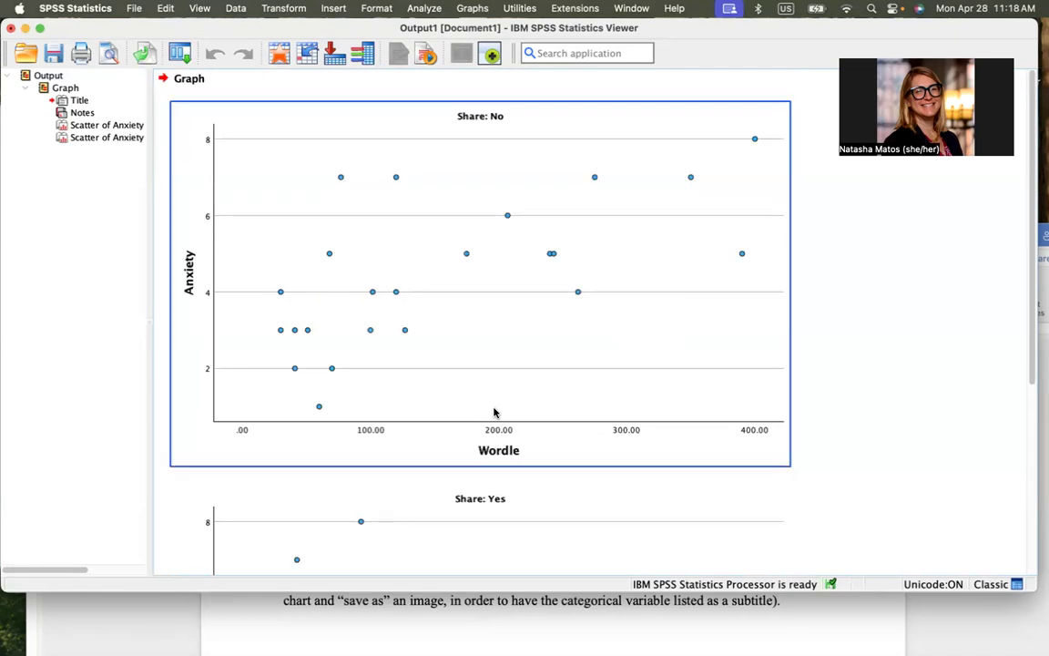
click(934, 201)
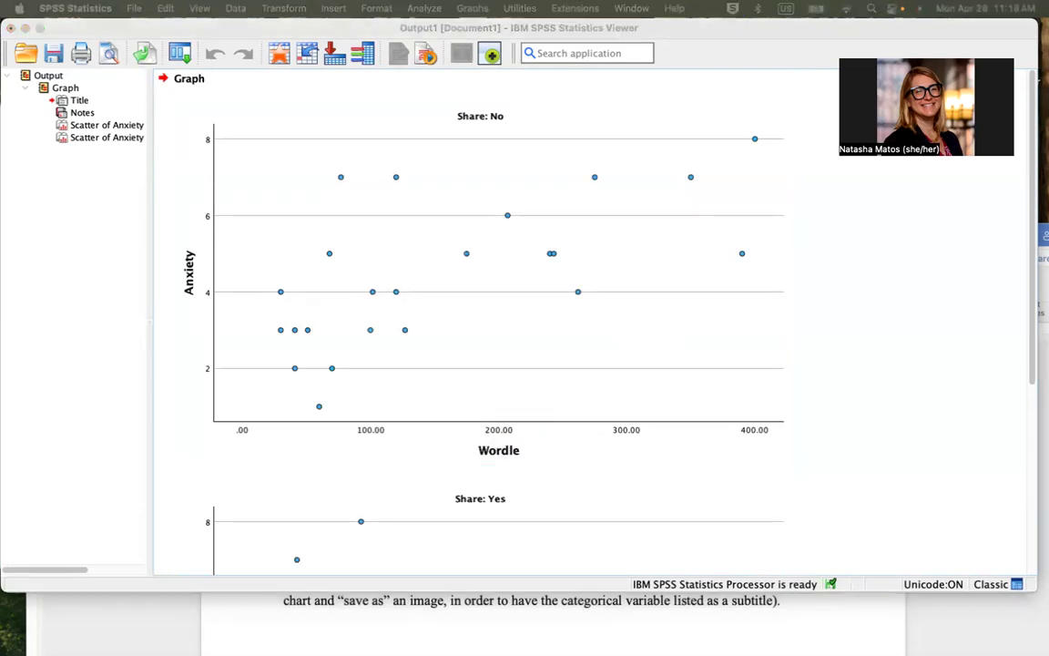
click(352, 426)
scroll(352, 426, down, 3)
click(351, 426)
scroll(351, 426, down, 3)
scroll(352, 426, up, 3)
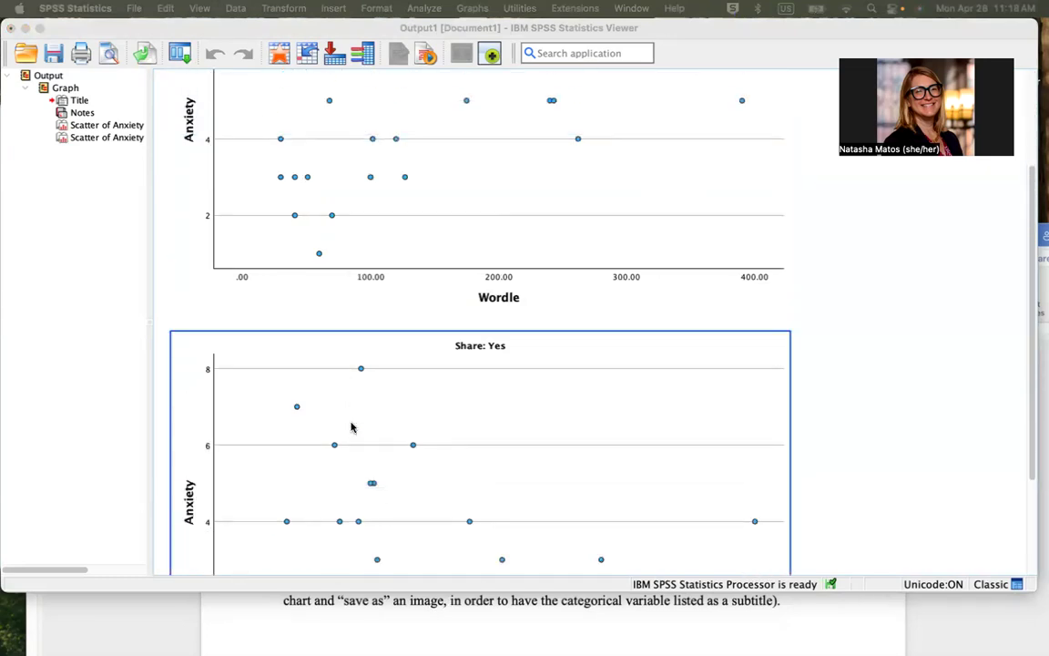
click(352, 426)
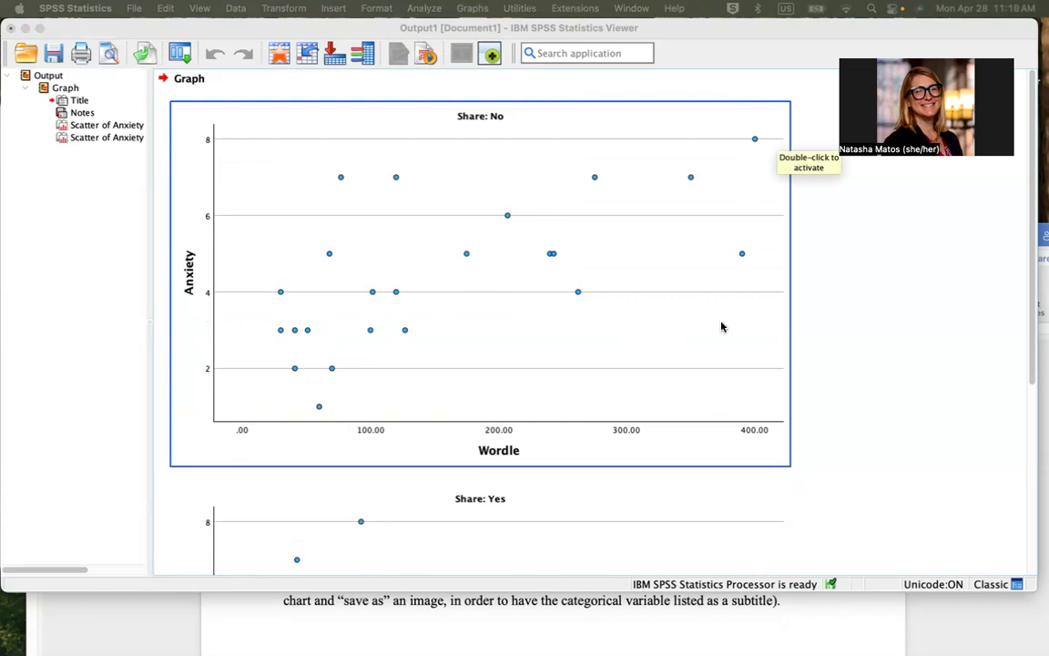
Compare the Share: Yes scatterplot with the Share: No scatterplot in the output
scroll(712, 251, down, 5)
click(712, 250)
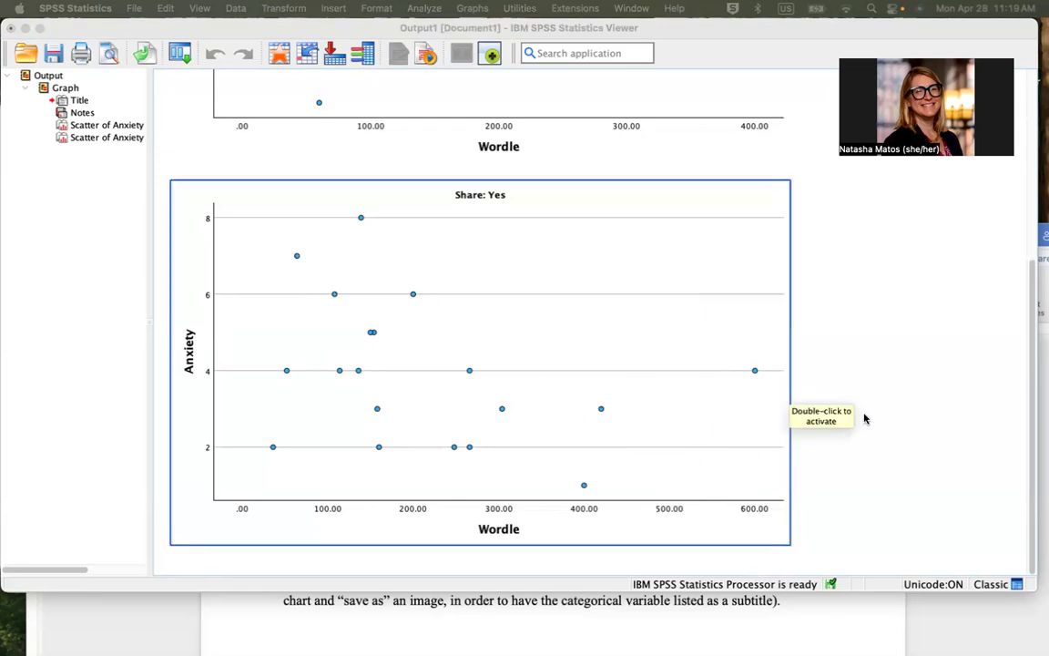
click(456, 136)
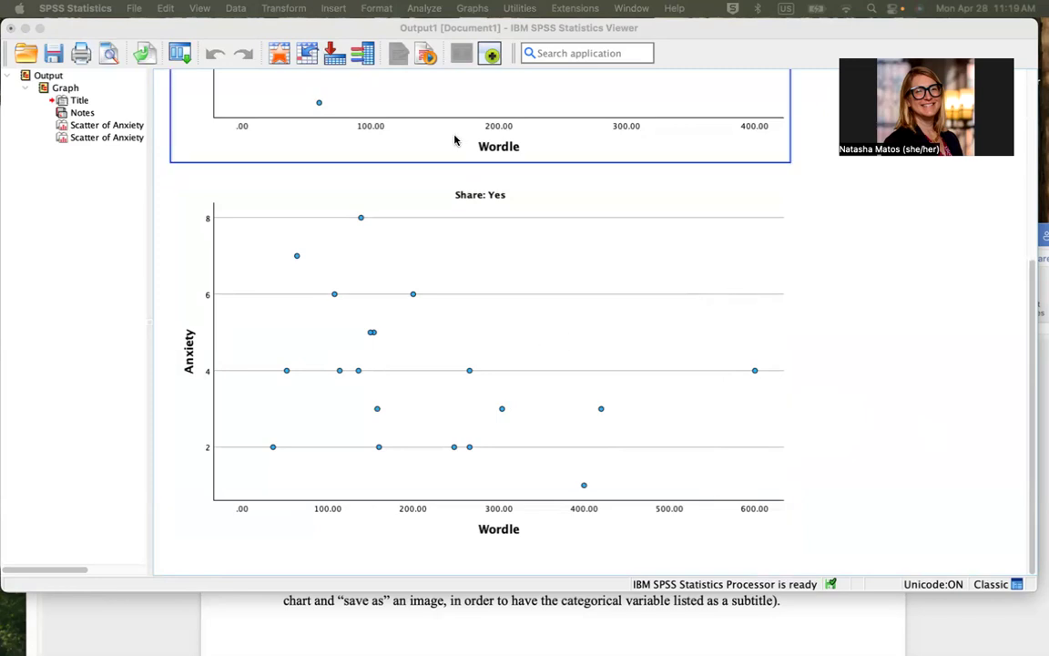
Minimize the output and switch to the Lab 9 document in Word to read the instructions for question 3a
click(25, 30)
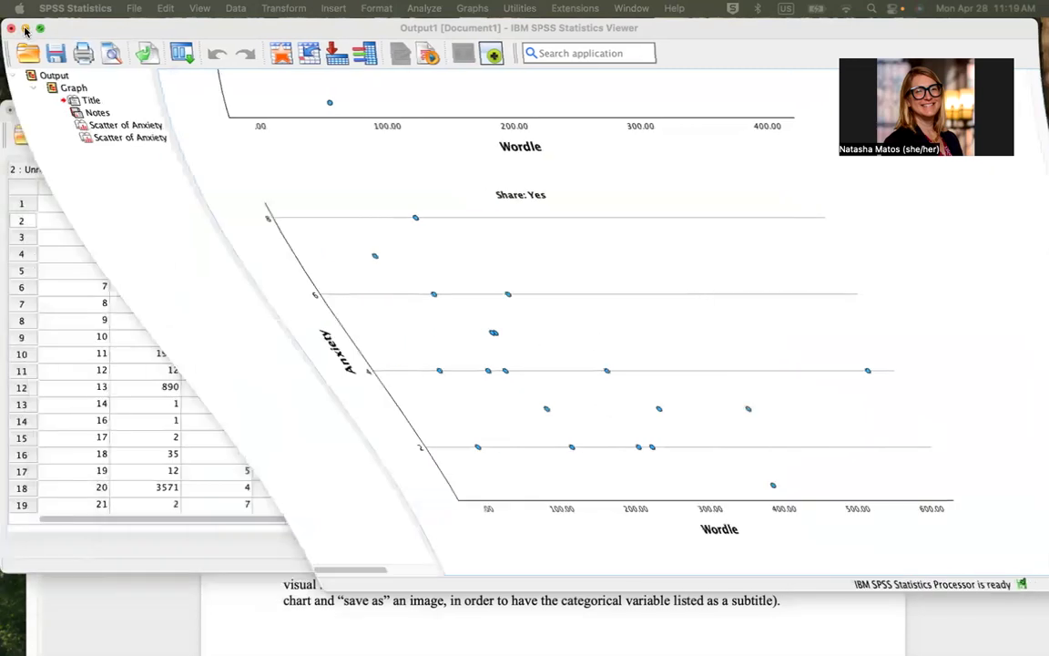
click(370, 603)
scroll(370, 601, down, 10)
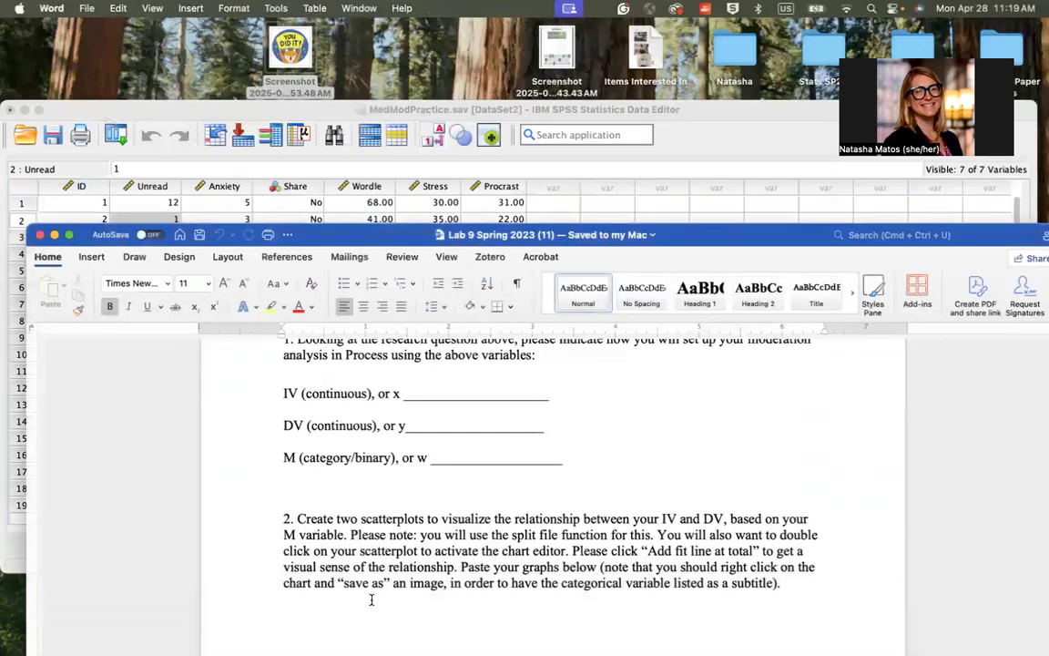
scroll(371, 601, down, 2)
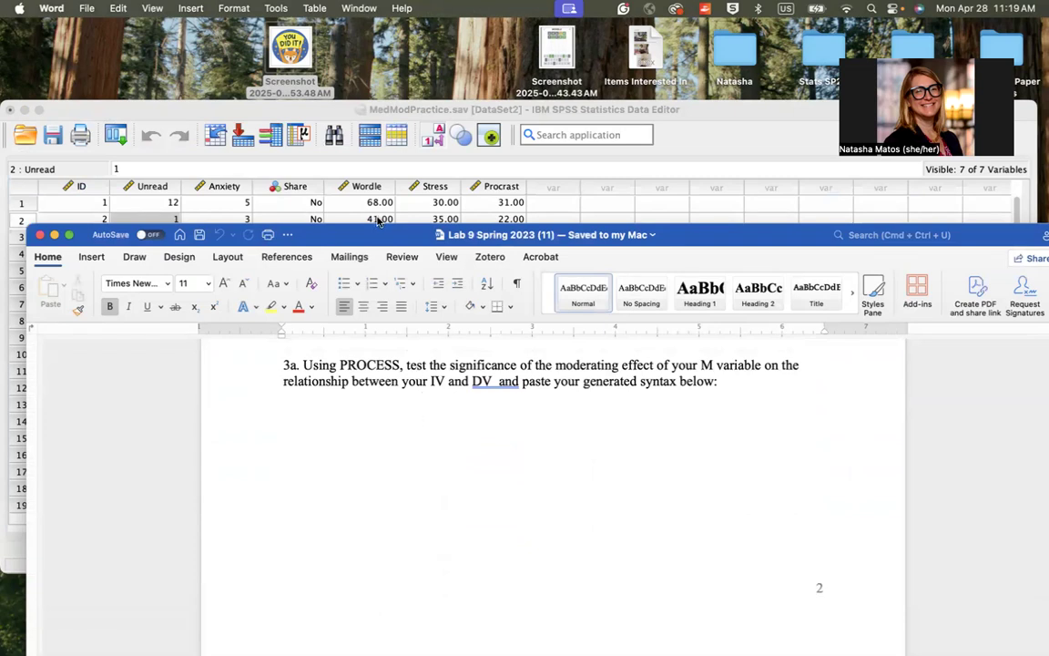
Switch back to the MedModPractice.sav data in SPSS Statistics and create a new syntax file
click(325, 117)
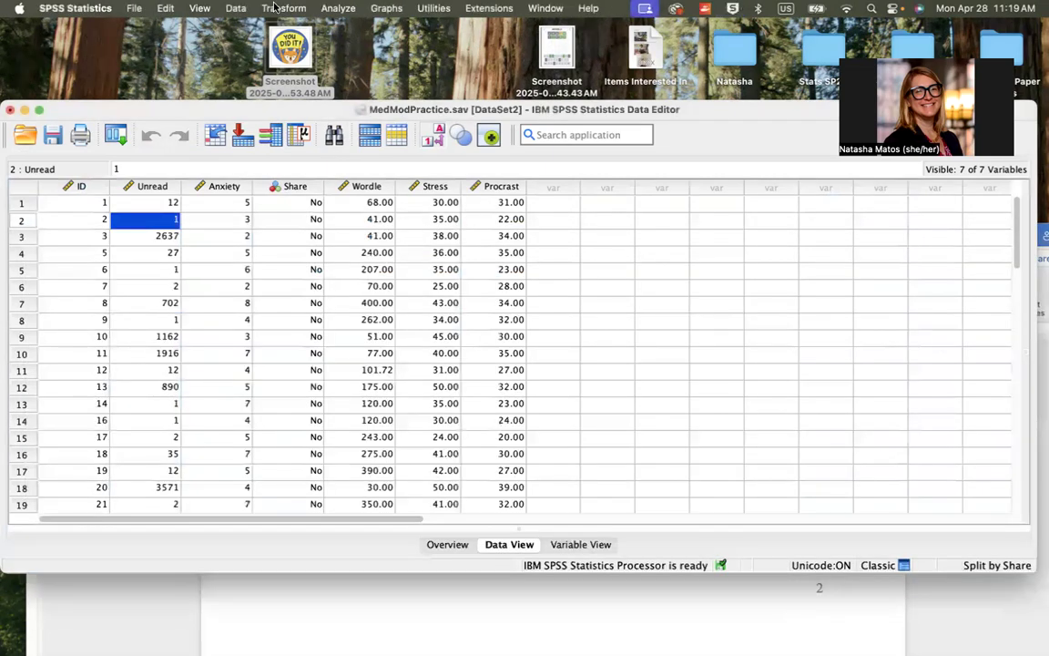
click(136, 8)
mouse_move(136, 32)
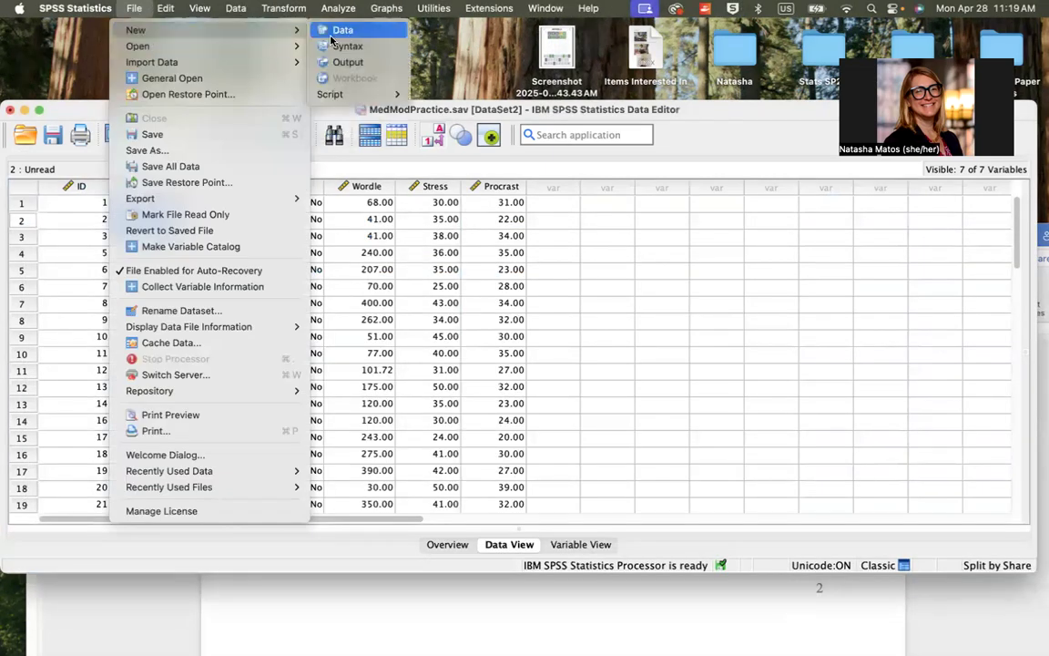
click(337, 48)
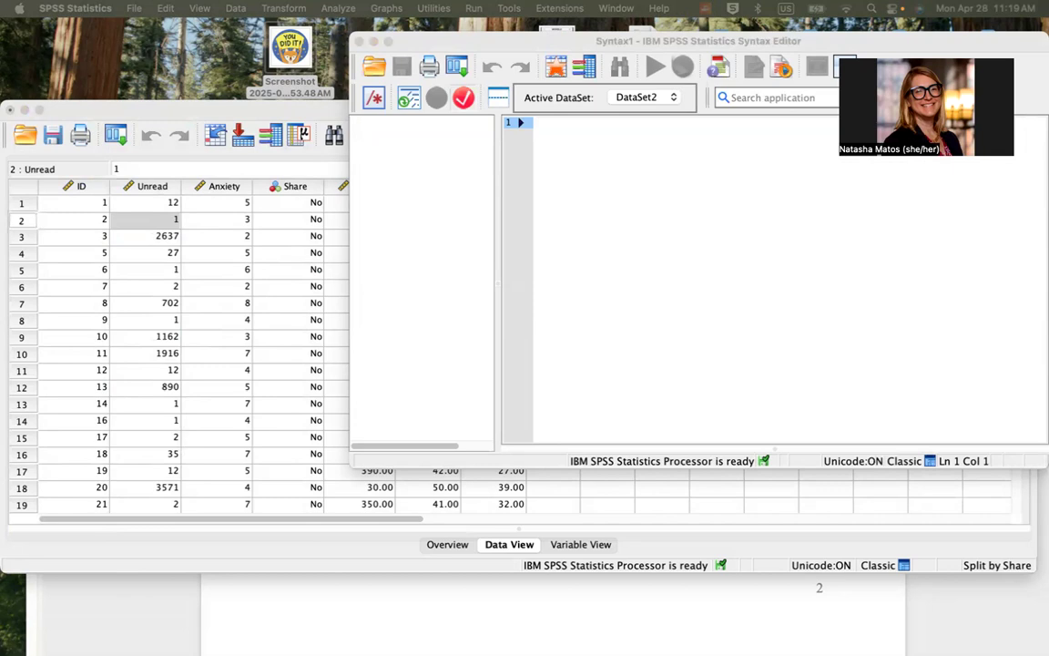
Bring the Chrome window with process.sps into view, copy the entire PROCESS macro code, and minimize the browser
drag(1048, 110, 157, 75)
mouse_move(1047, 71)
mouse_down()
mouse_move(748, 70)
mouse_move(1043, 85)
mouse_up()
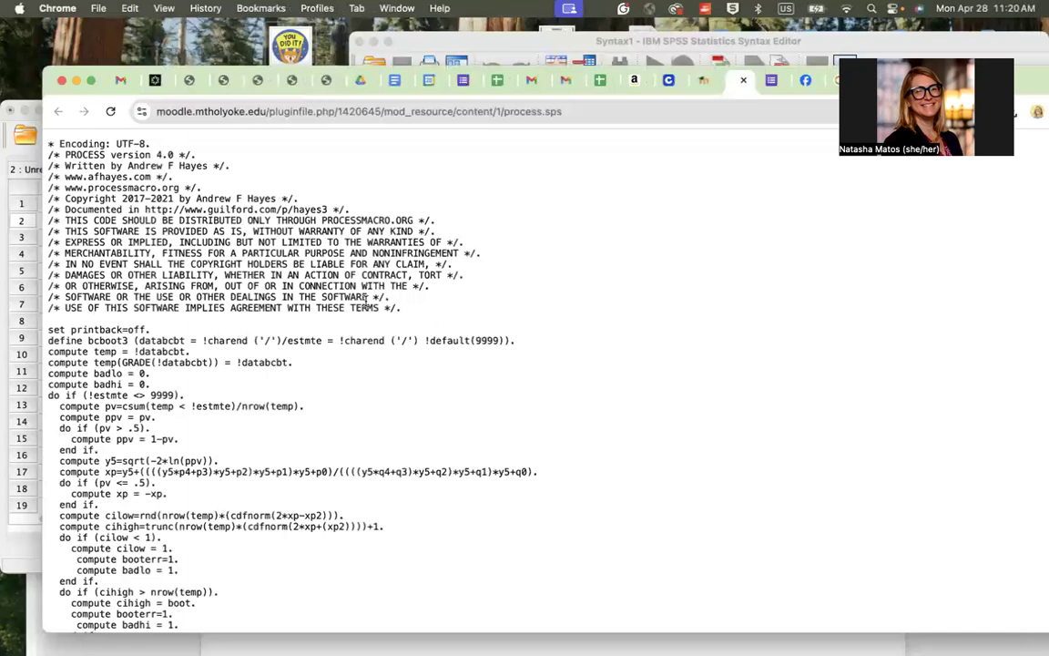
key(super+a)
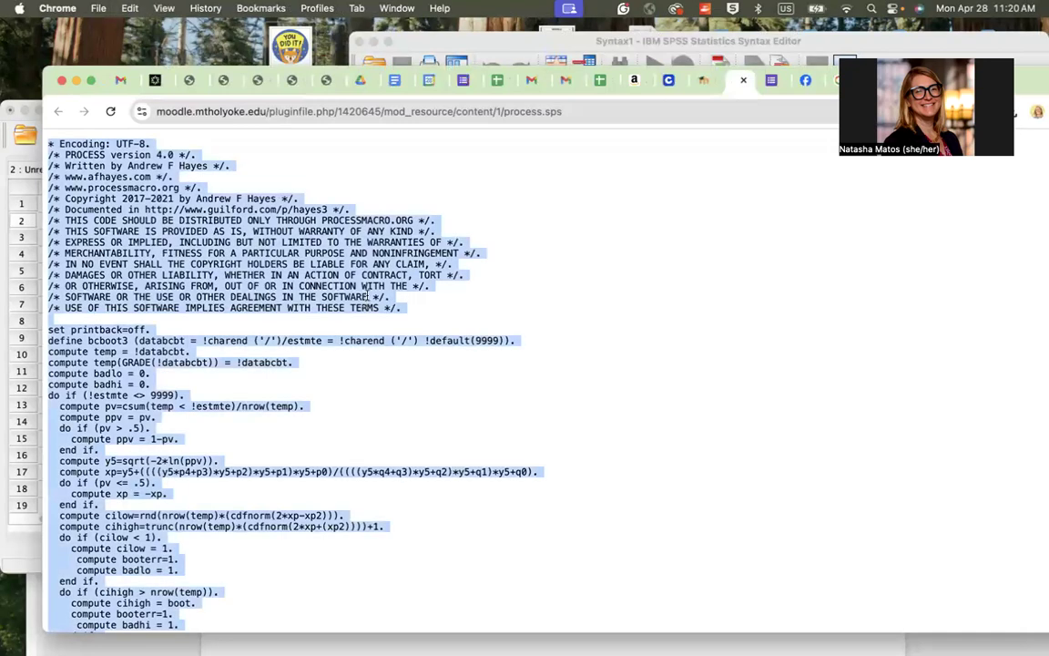
key(super+c)
click(77, 81)
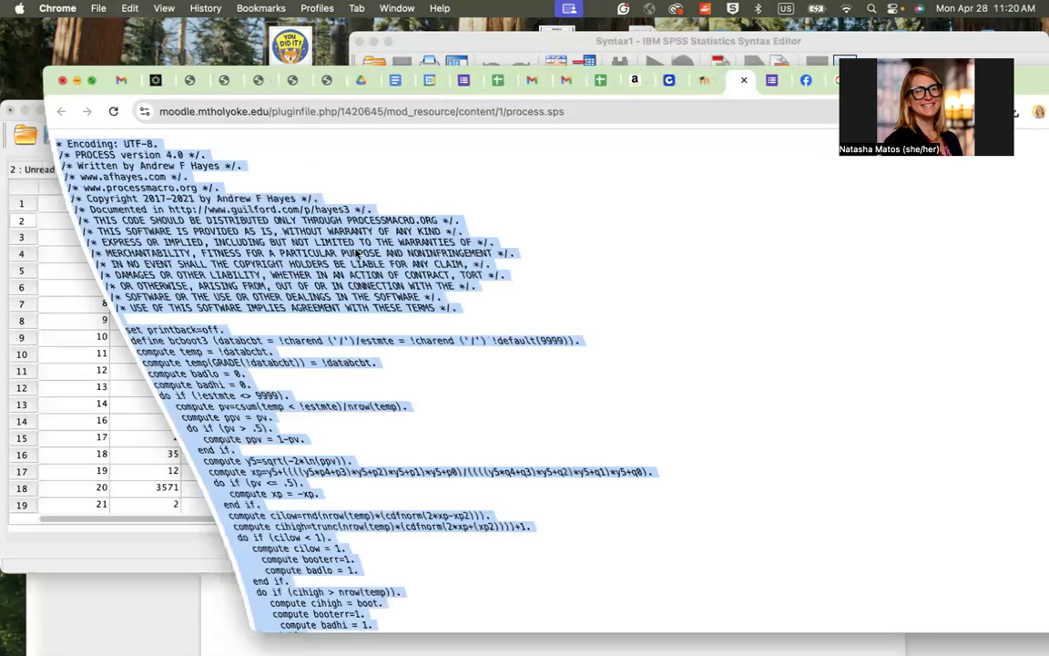
Paste the PROCESS macro code into the empty SPSS syntax file and run all of it
click(660, 233)
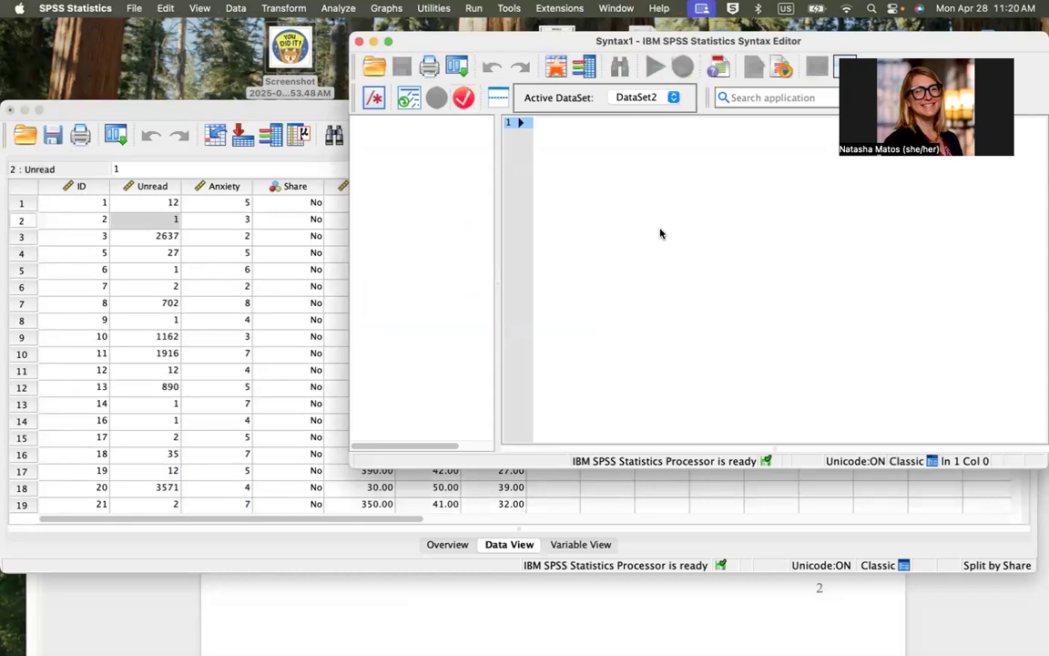
key(super+v)
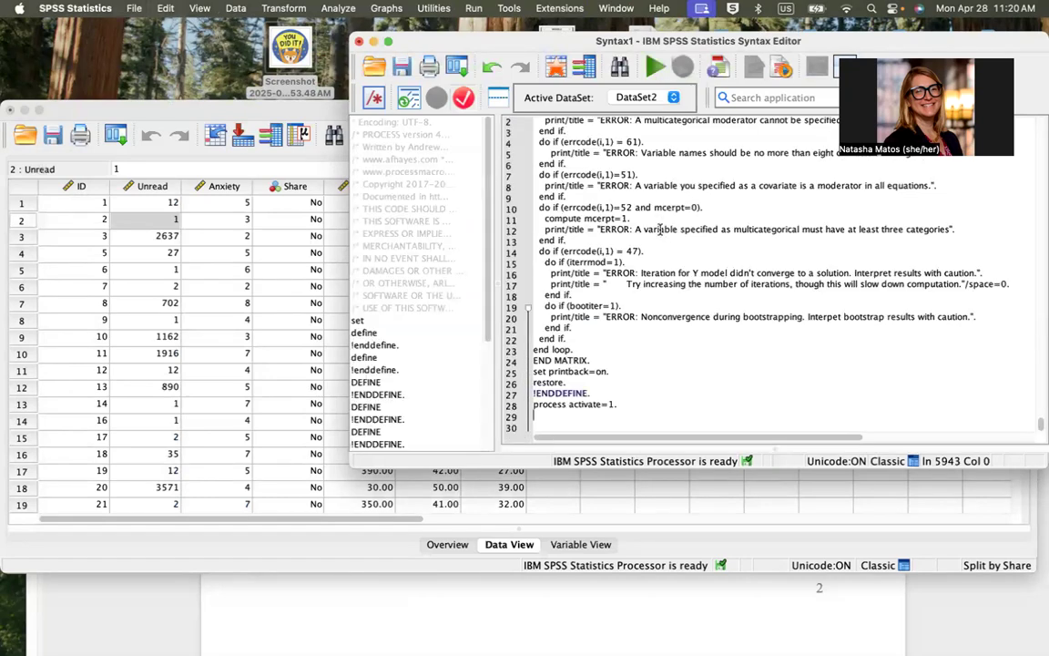
key(super+a)
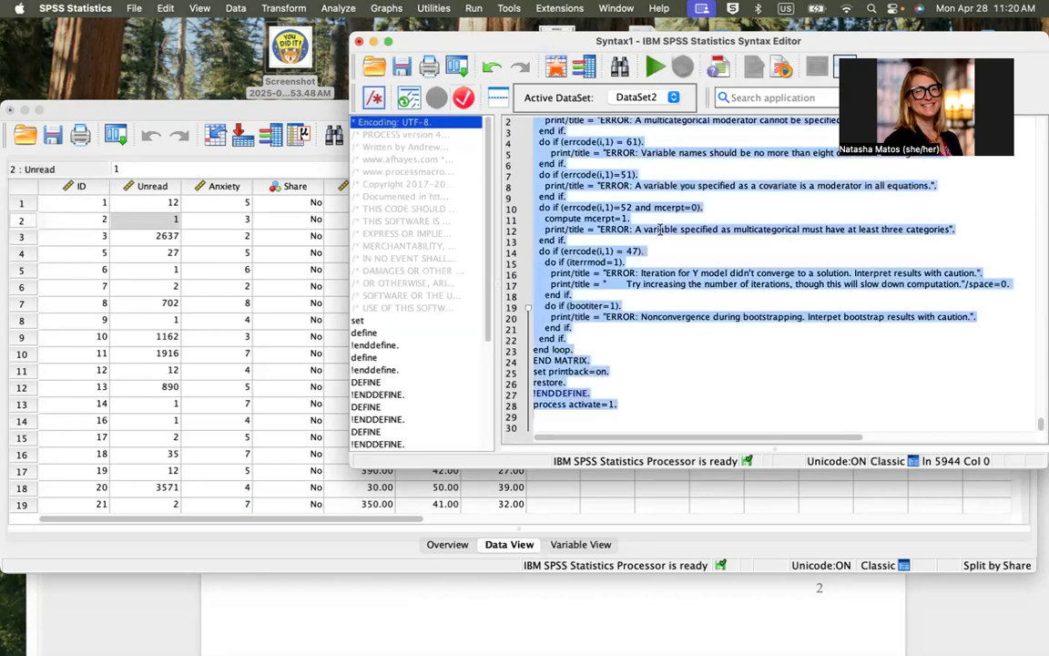
click(654, 68)
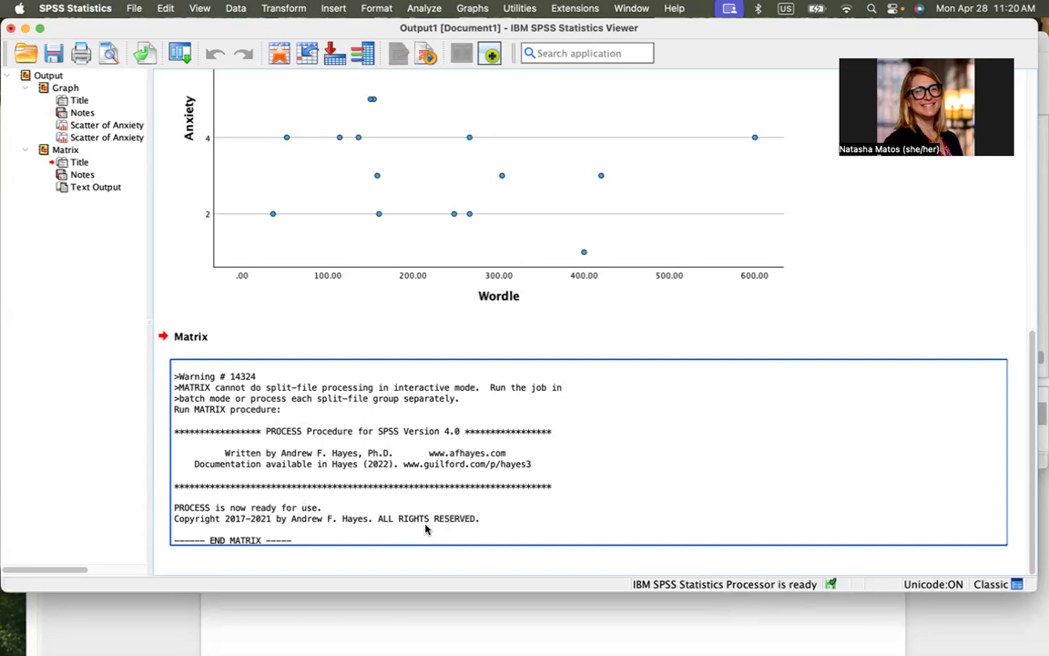
Minimize the output, move the syntax window clear of the webcam area, and delete all the macro code from it
click(346, 336)
click(295, 175)
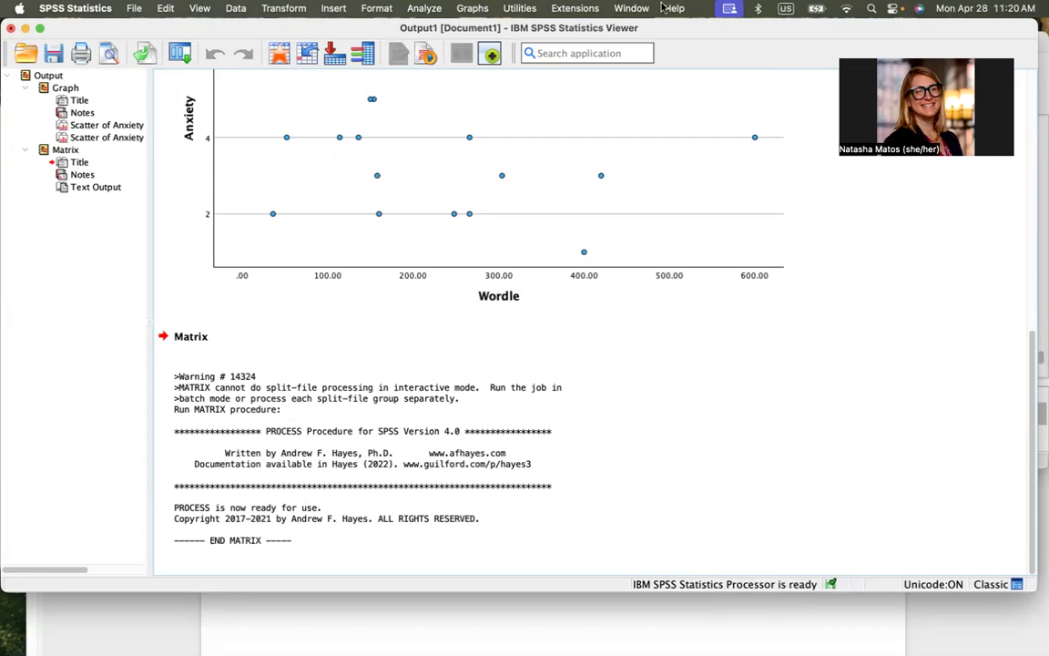
click(25, 29)
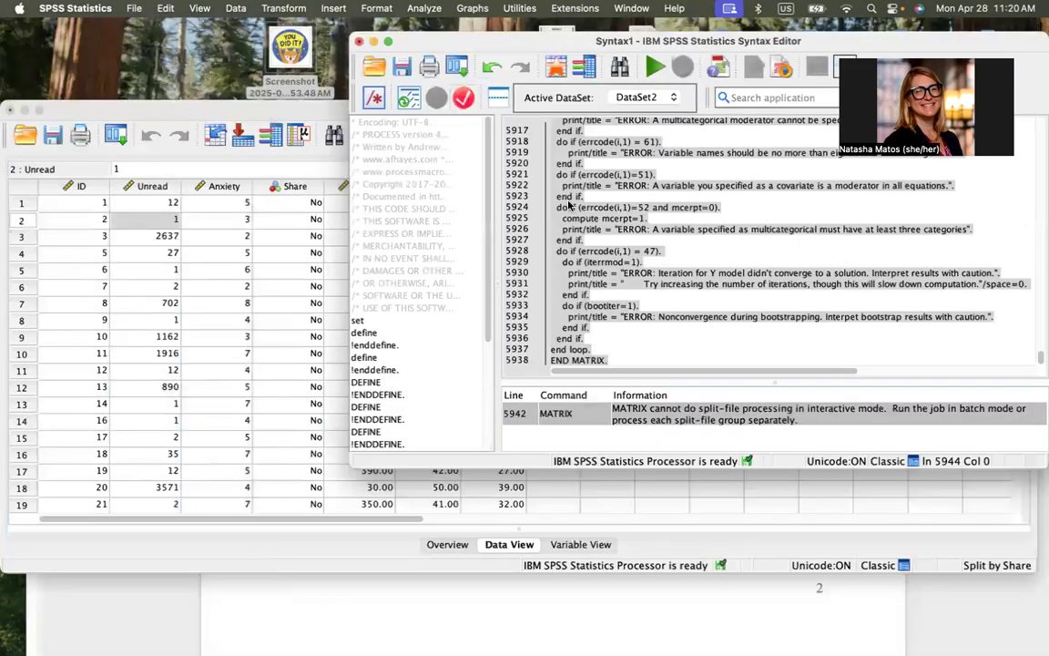
click(510, 182)
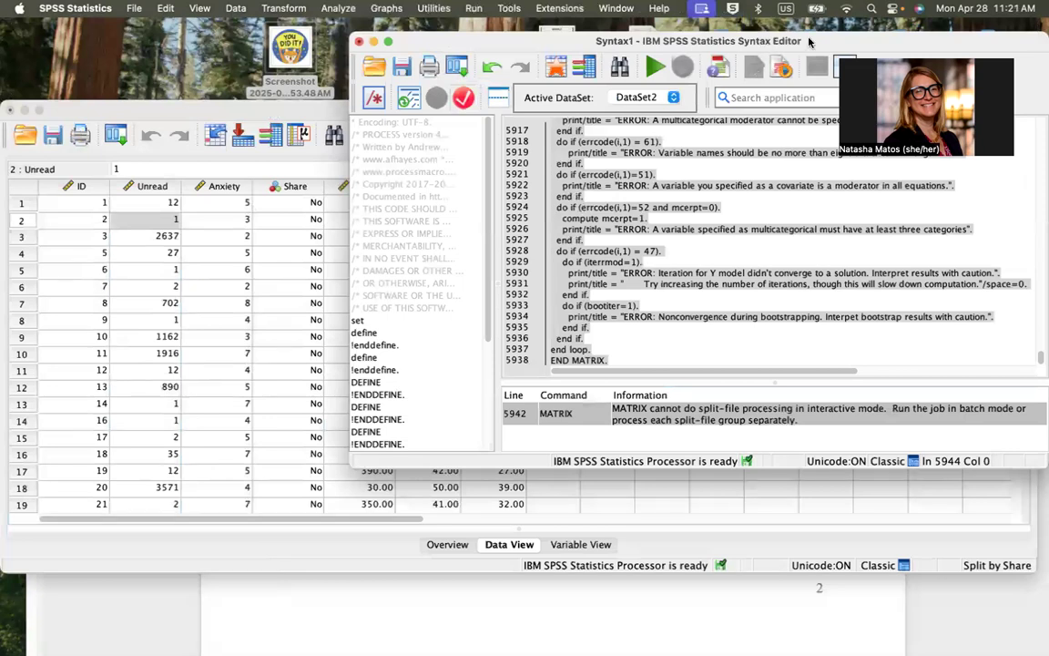
drag(756, 41, 629, 103)
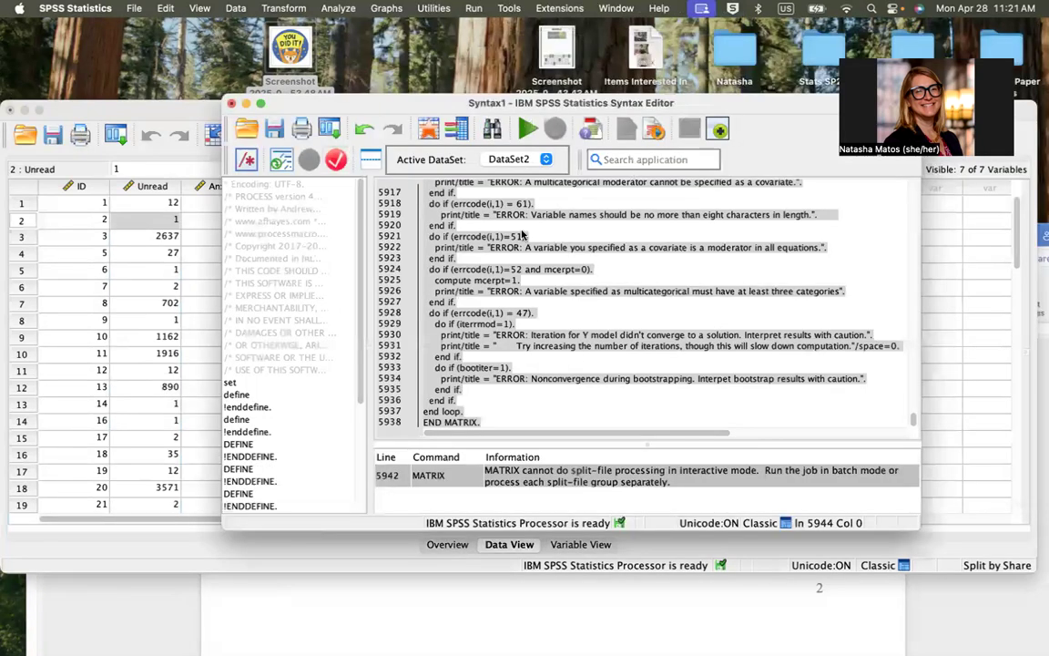
key(BackSpace)
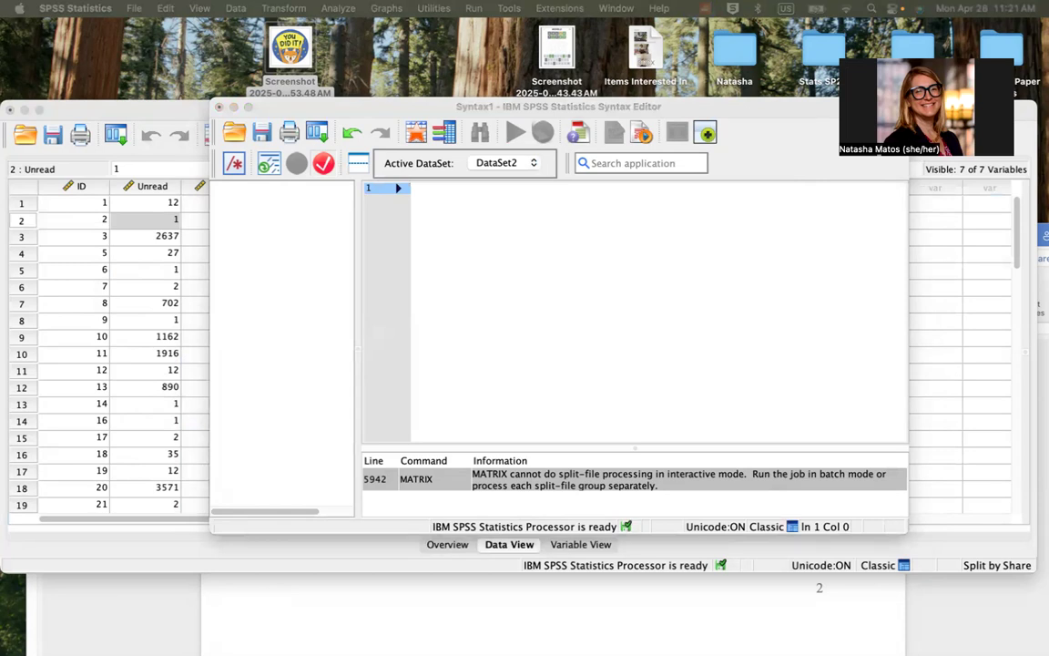
Paste the PROCESS model 1 template into the syntax file and replace the DV placeholder on the y line with Anxiety
click(459, 237)
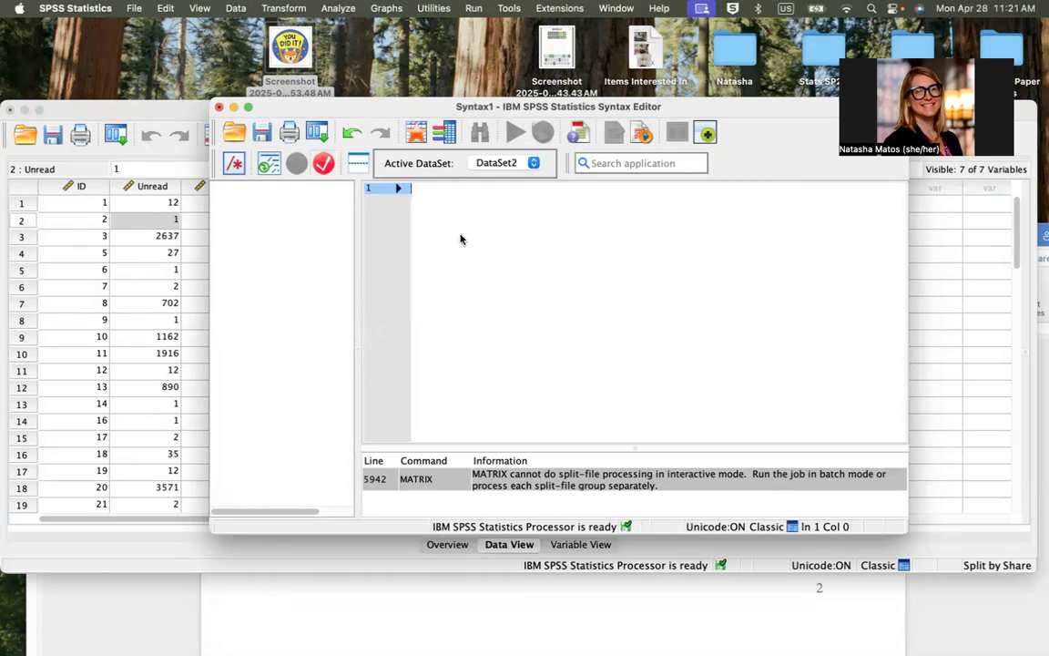
key(super+v)
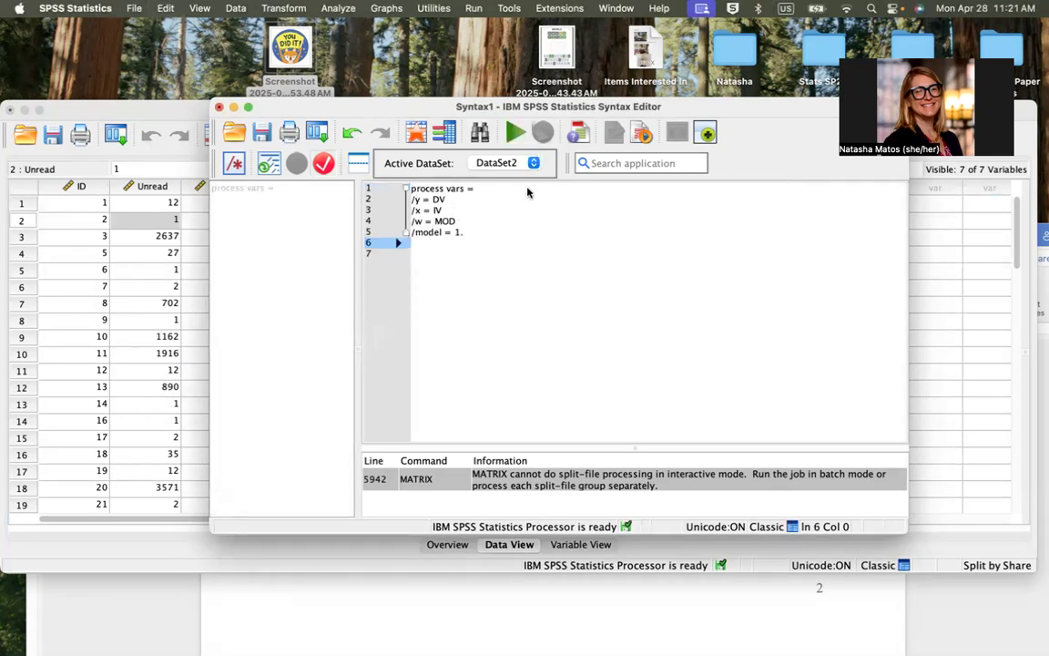
drag(449, 199, 433, 198)
text(Anxie)
key(BackSpace)
key(BackSpace)
key(BackSpace)
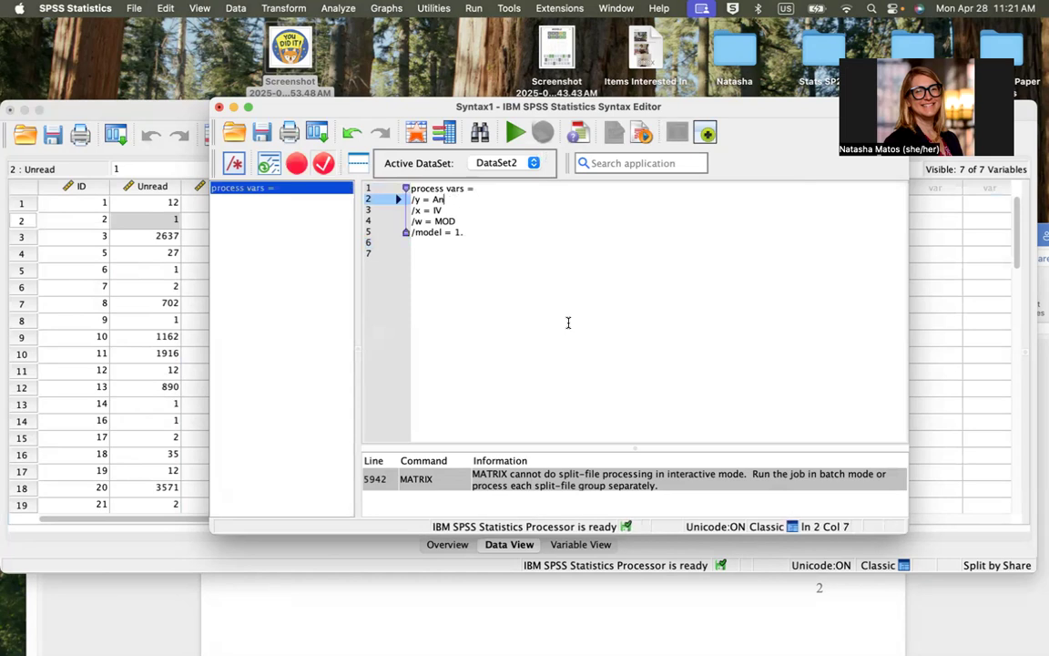
text(xiety)
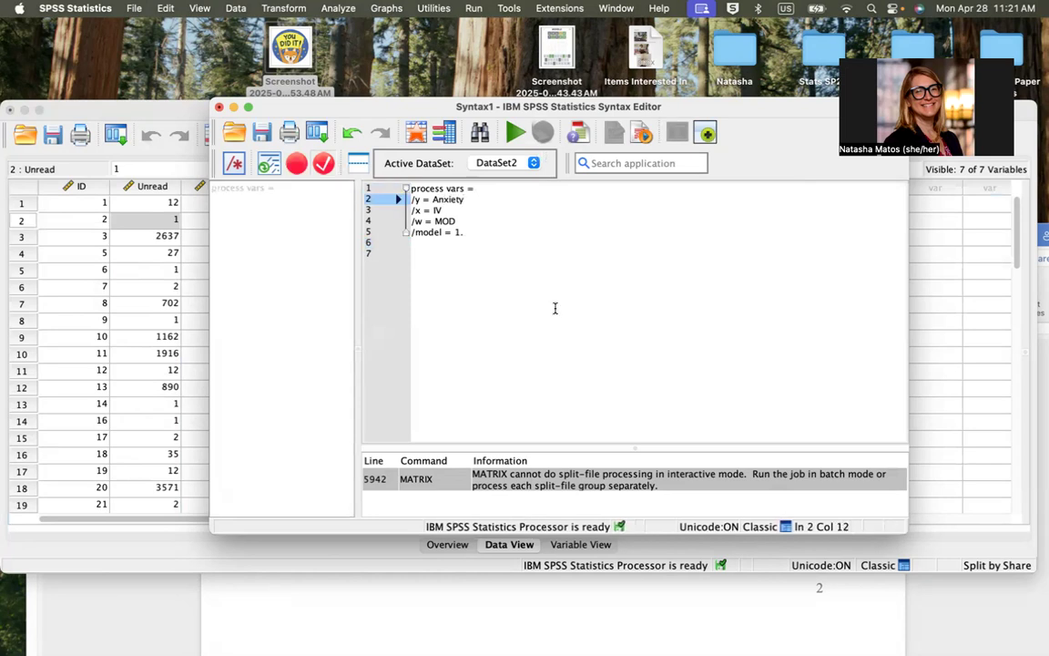
Replace the IV placeholder with Wordle and MOD with Share, and run the complete five-line PROCESS command
double_click(437, 209)
text(Word)
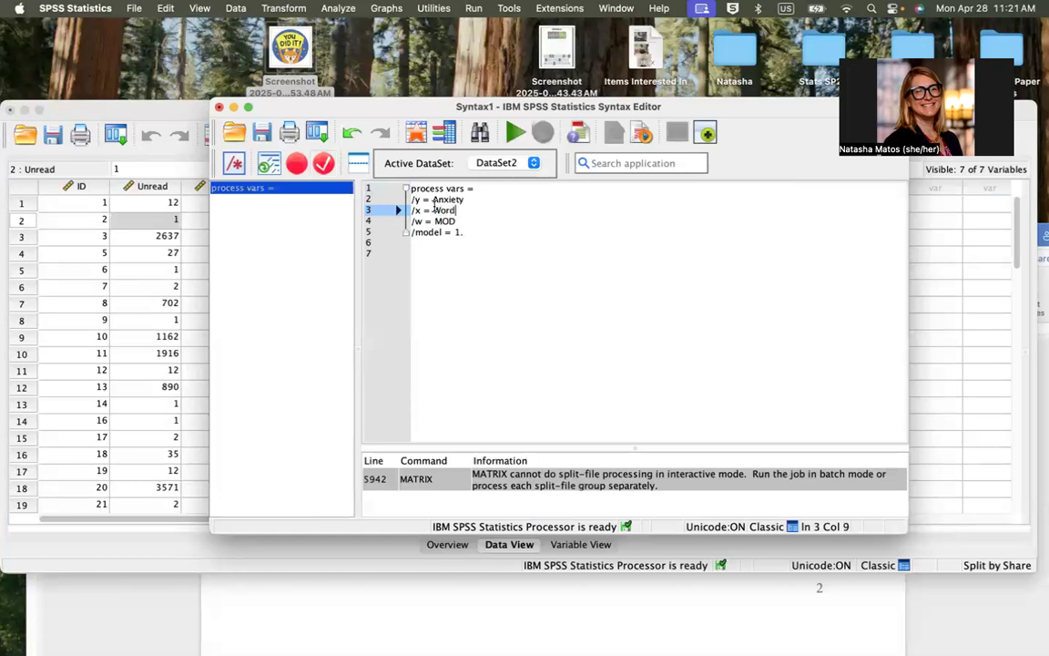
text(le)
double_click(443, 221)
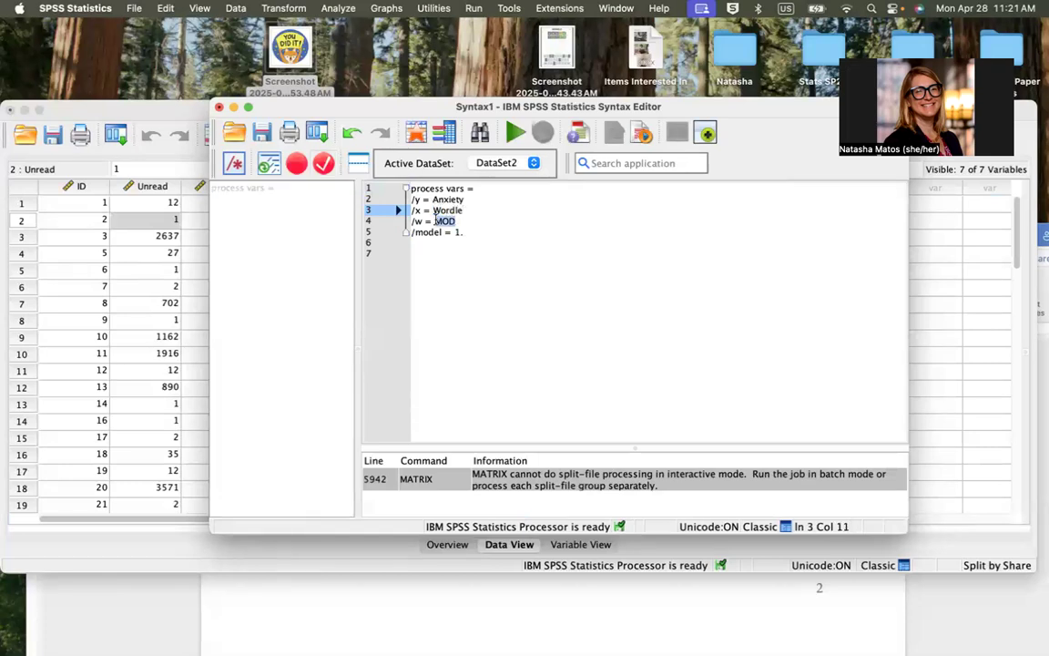
text(Share)
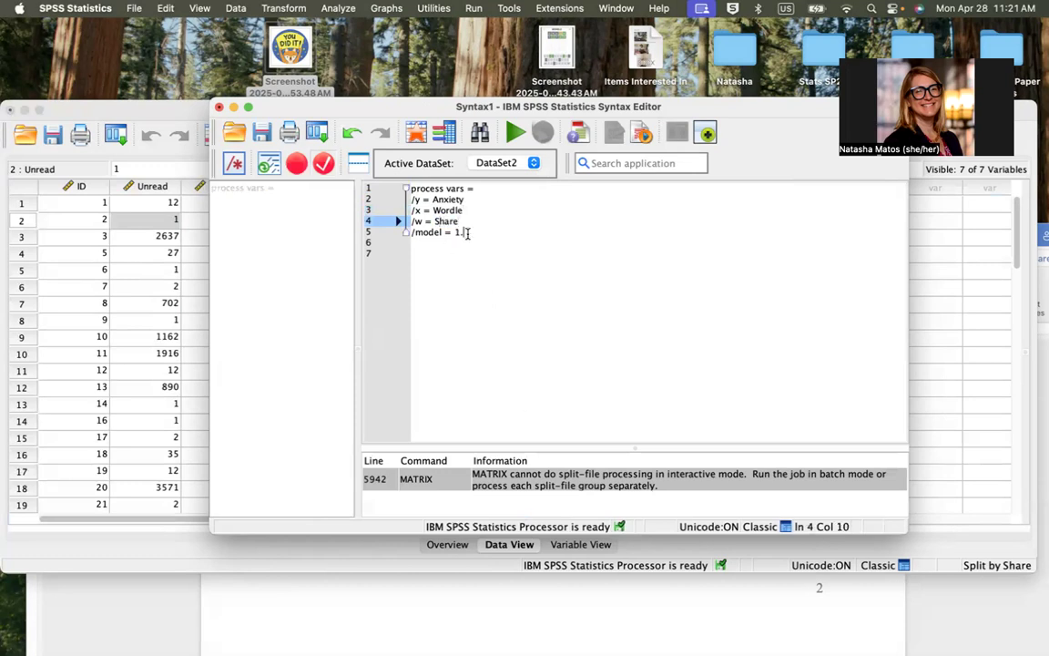
drag(467, 234, 407, 188)
click(516, 133)
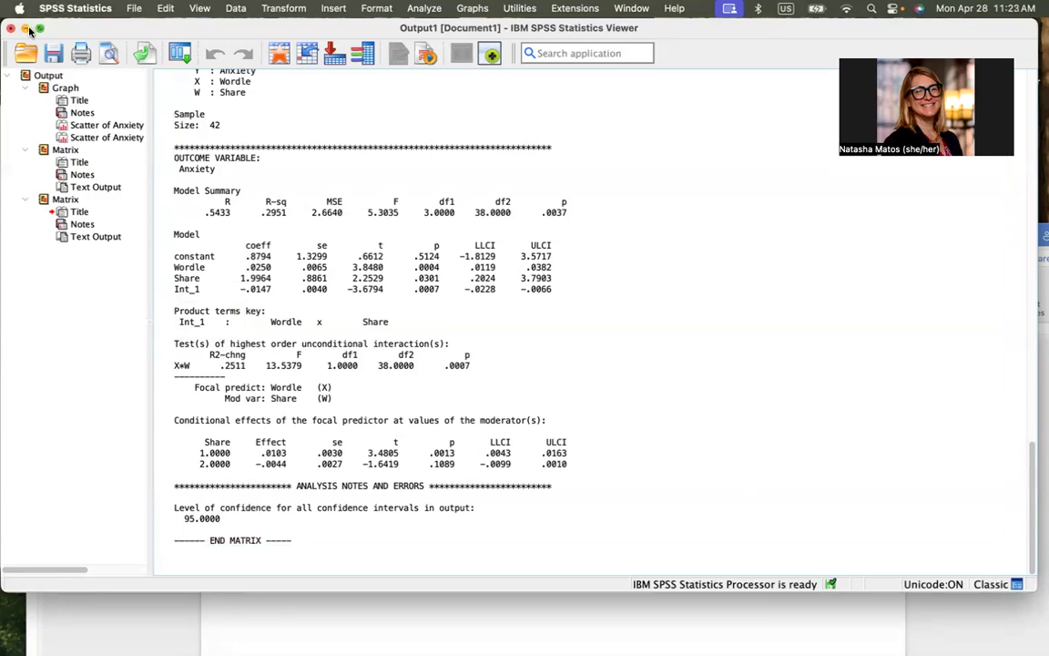
Examine the direction of the Anxiety by Wordle relationship in the Share: No and Share: Yes scatterplots against the moderation output
mouse_move(30, 31)
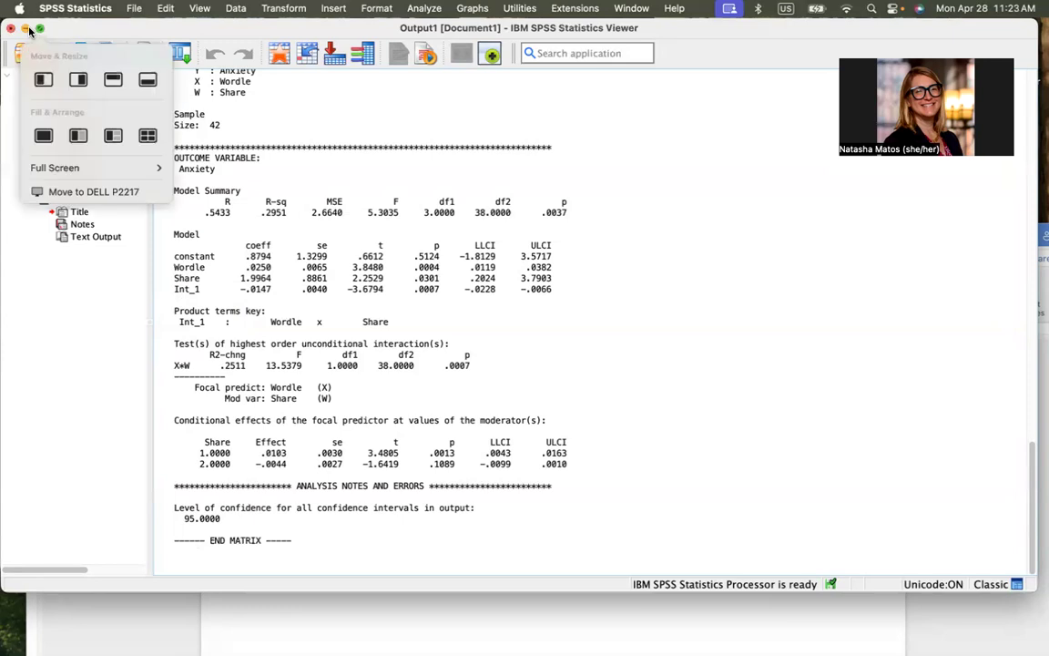
scroll(321, 189, up, 10)
scroll(322, 189, up, 15)
click(322, 190)
scroll(322, 189, down, 5)
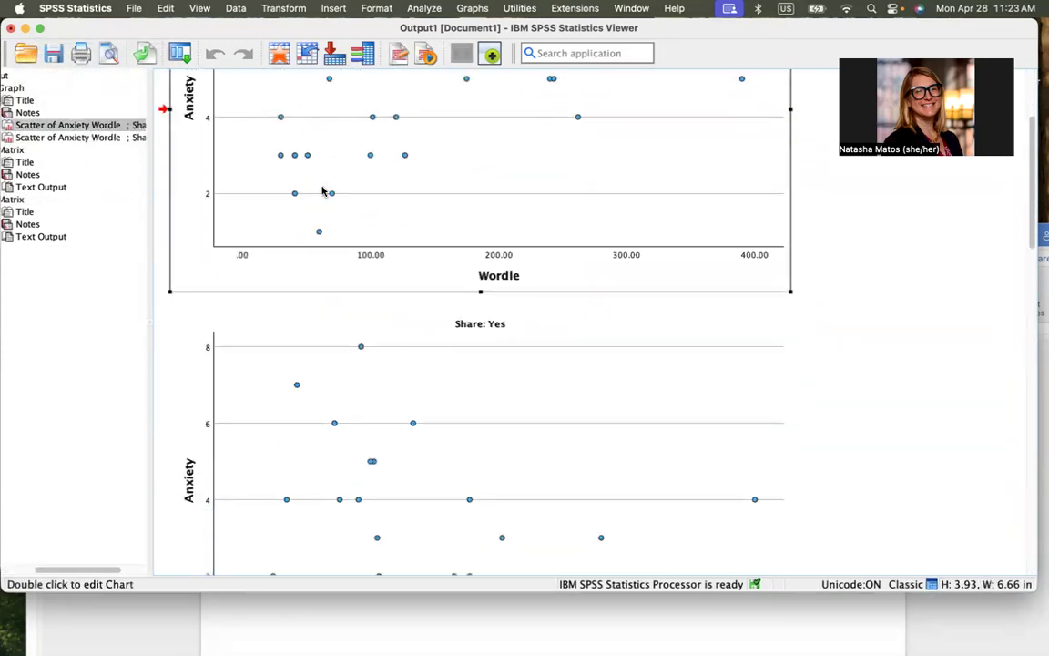
scroll(323, 190, up, 5)
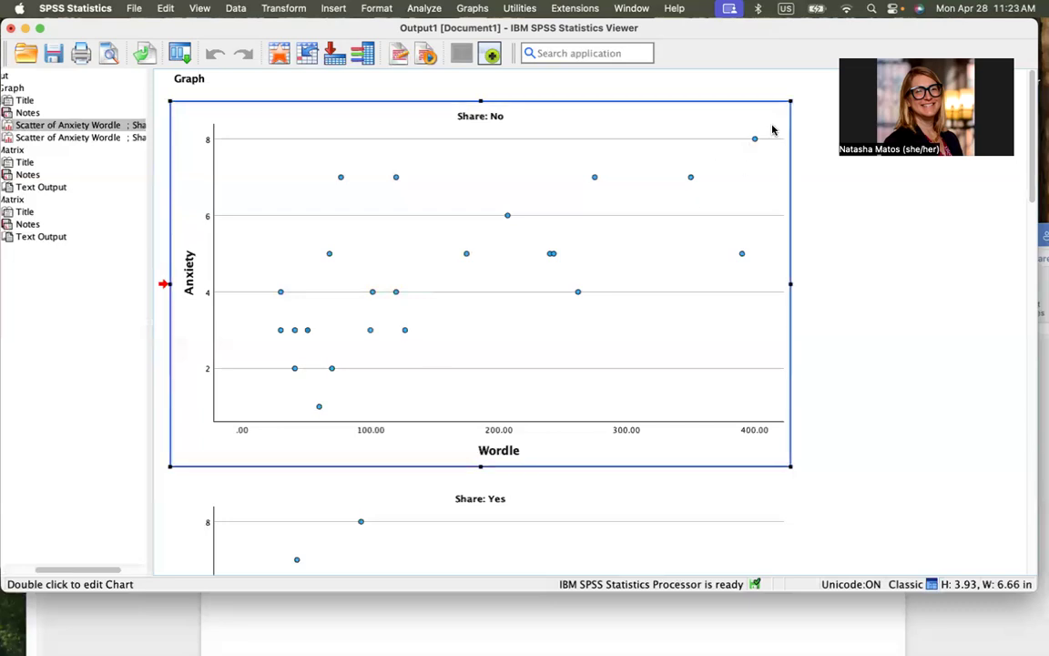
scroll(761, 296, down, 3)
scroll(761, 300, down, 4)
click(760, 300)
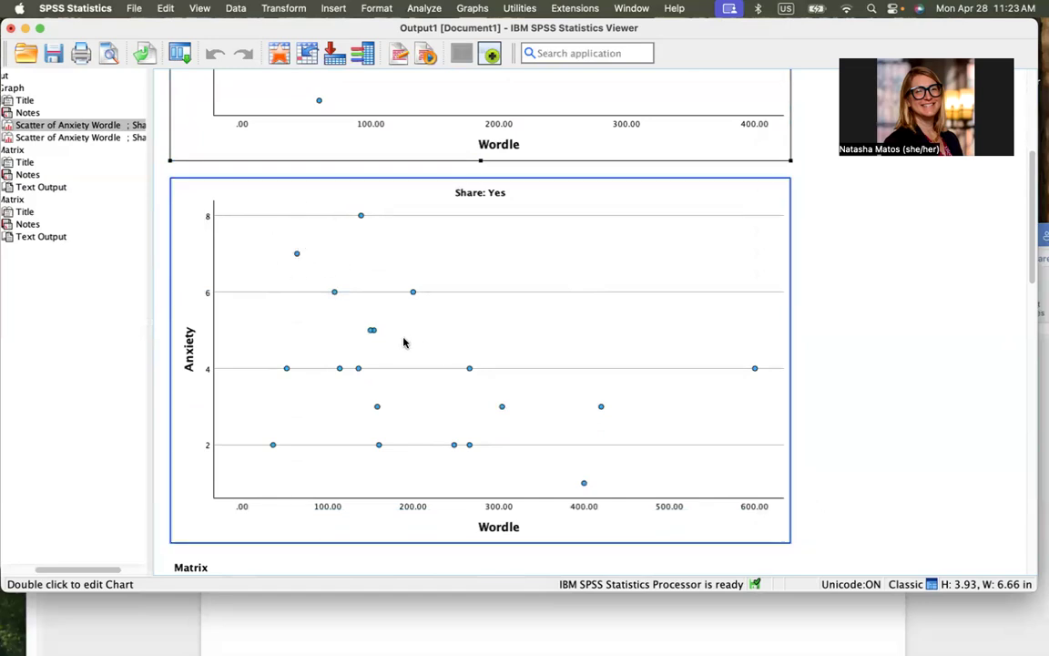
scroll(404, 344, down, 4)
scroll(404, 343, up, 3)
scroll(405, 342, up, 5)
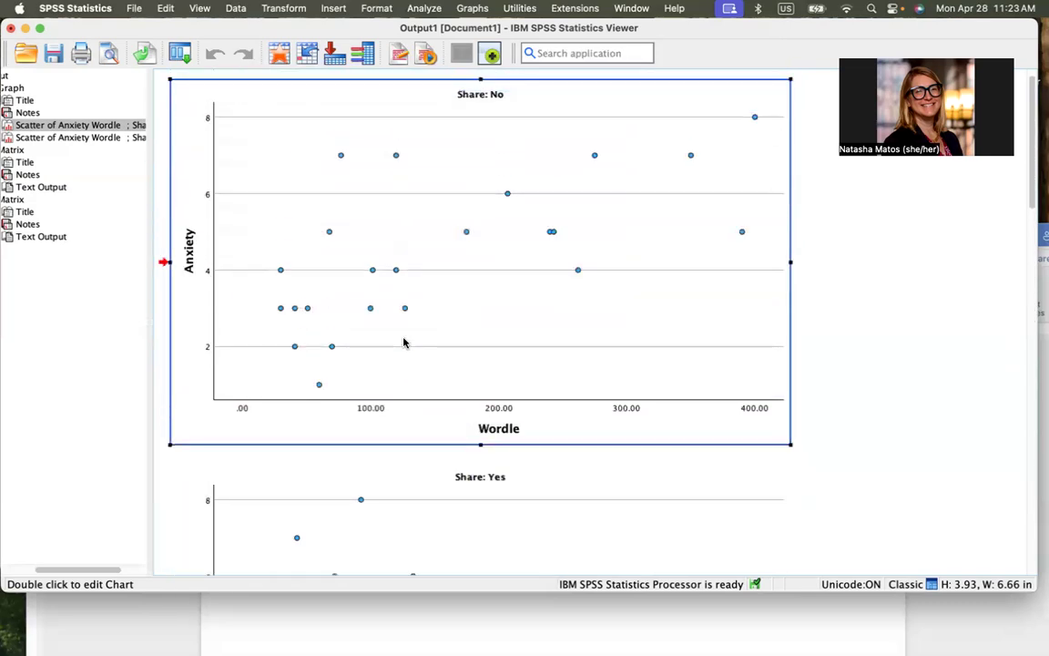
scroll(404, 343, down, 2)
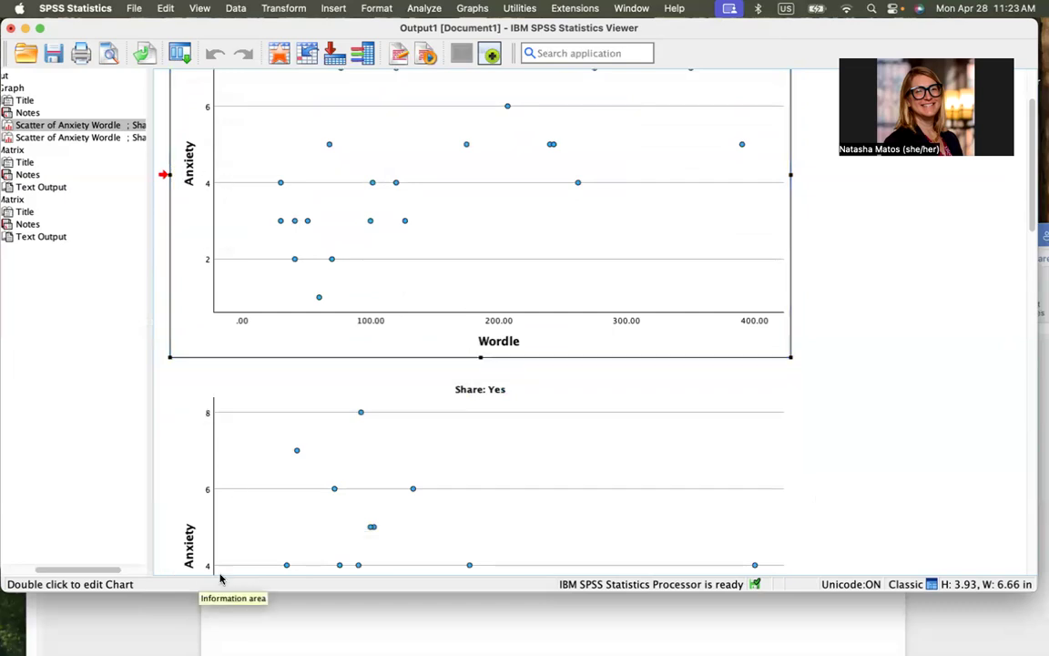
click(225, 515)
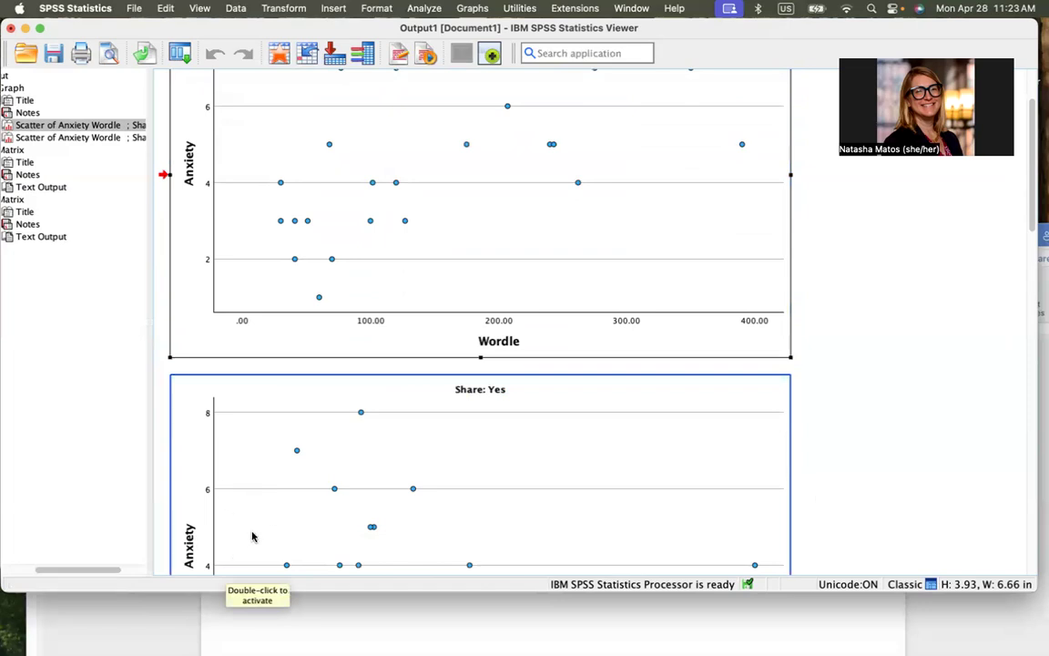
scroll(253, 536, down, 3)
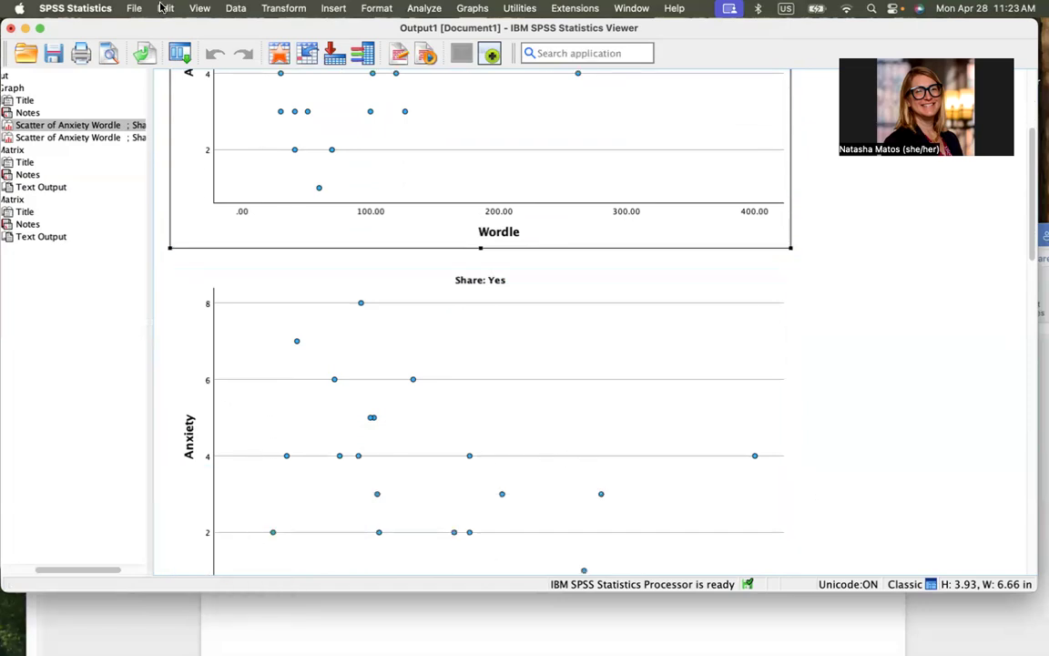